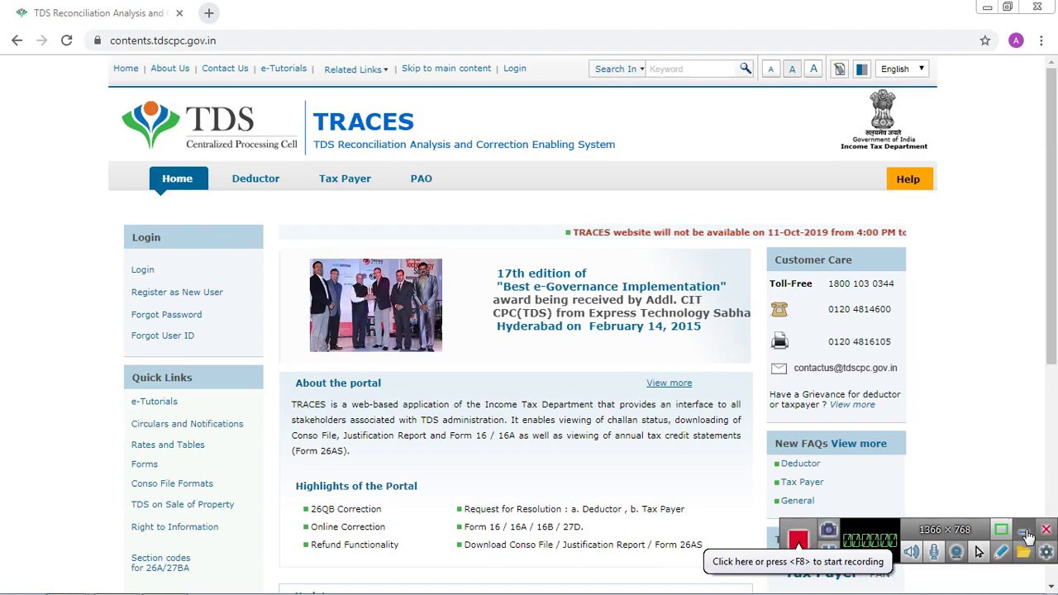
Bring the browser with the TRACES portal back to the front.
{"action": "left_click", "coordinate": [1025, 530]}
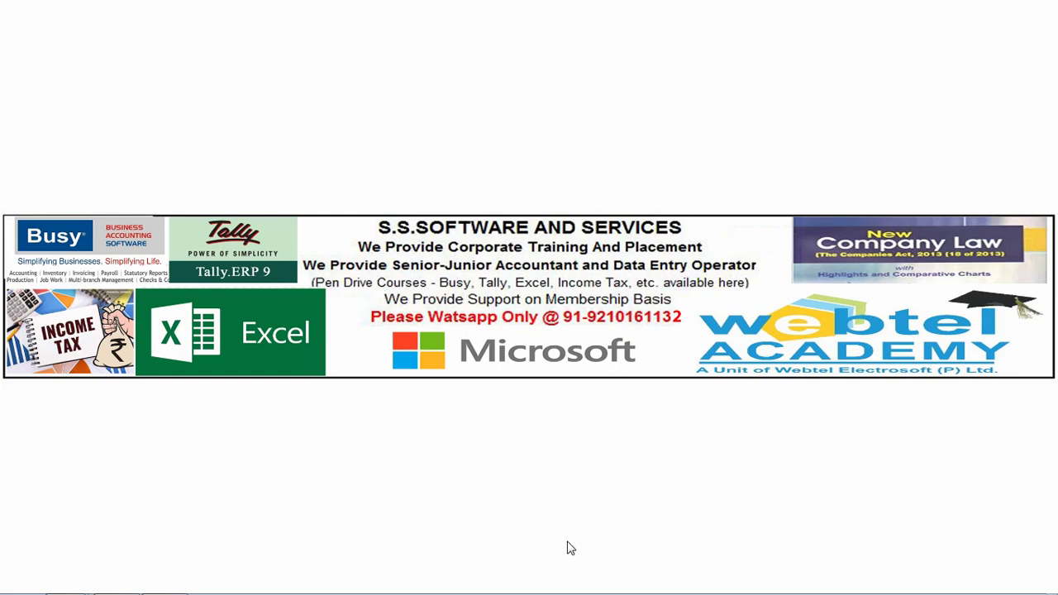
{"action": "mouse_move", "coordinate": [43, 552]}
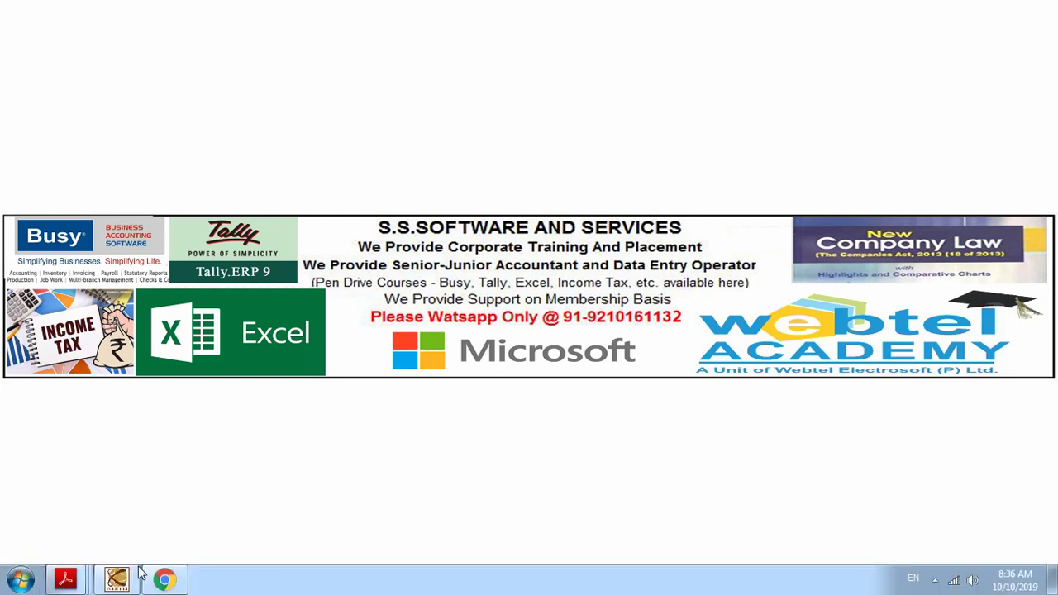
{"action": "left_click", "coordinate": [165, 579]}
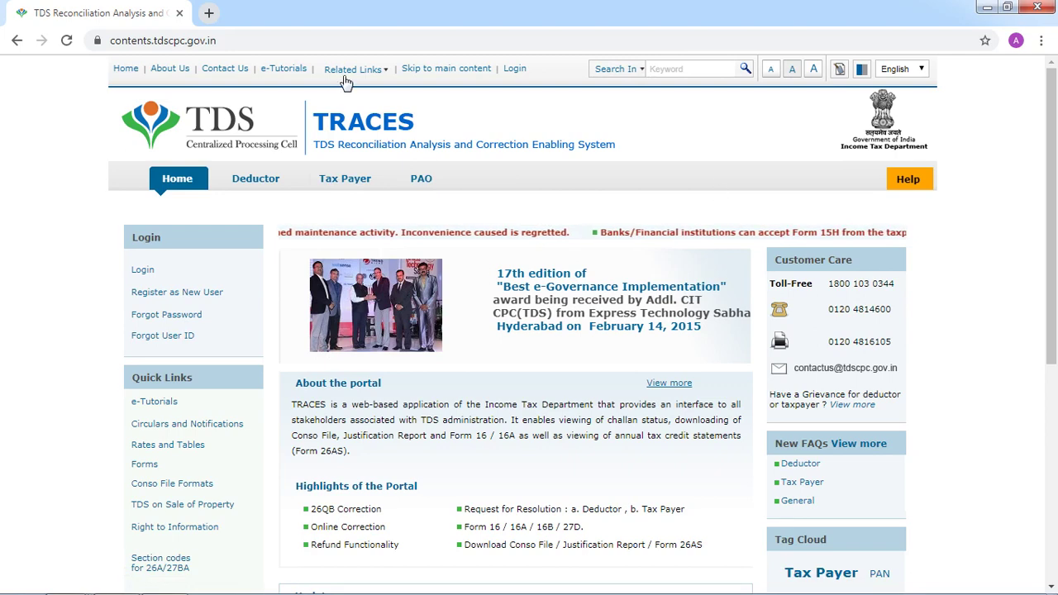
Log in to TRACES as the deductor with the TAN and the displayed verification code.
{"action": "left_click", "coordinate": [514, 70]}
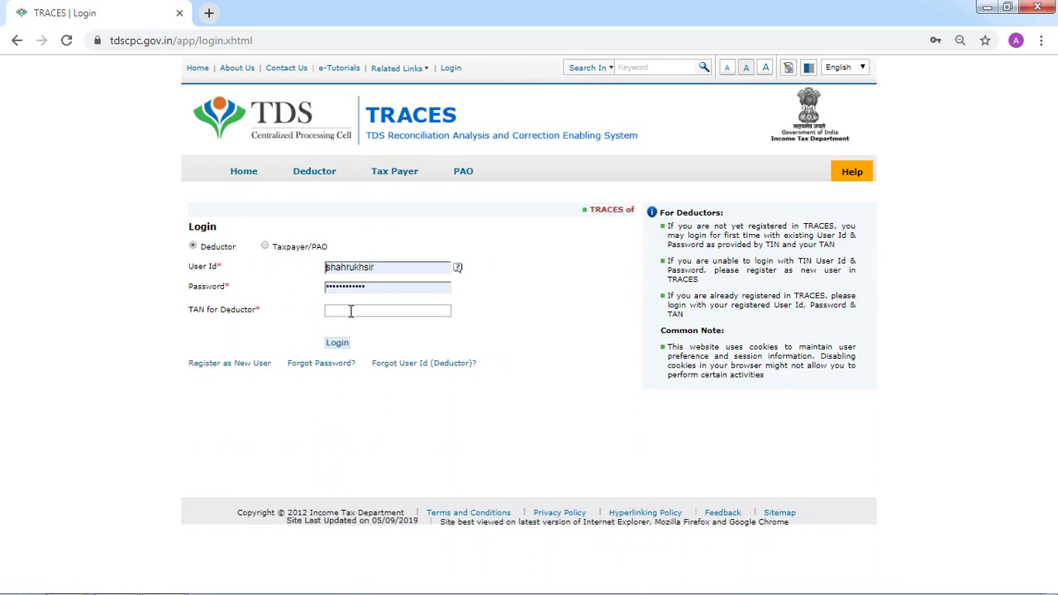
{"action": "left_click", "coordinate": [396, 314]}
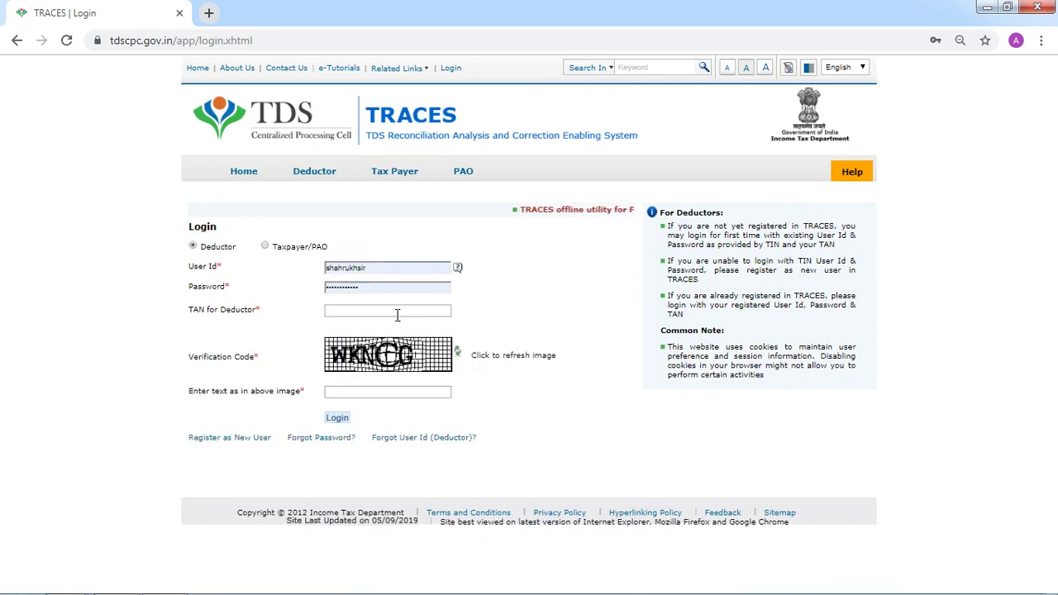
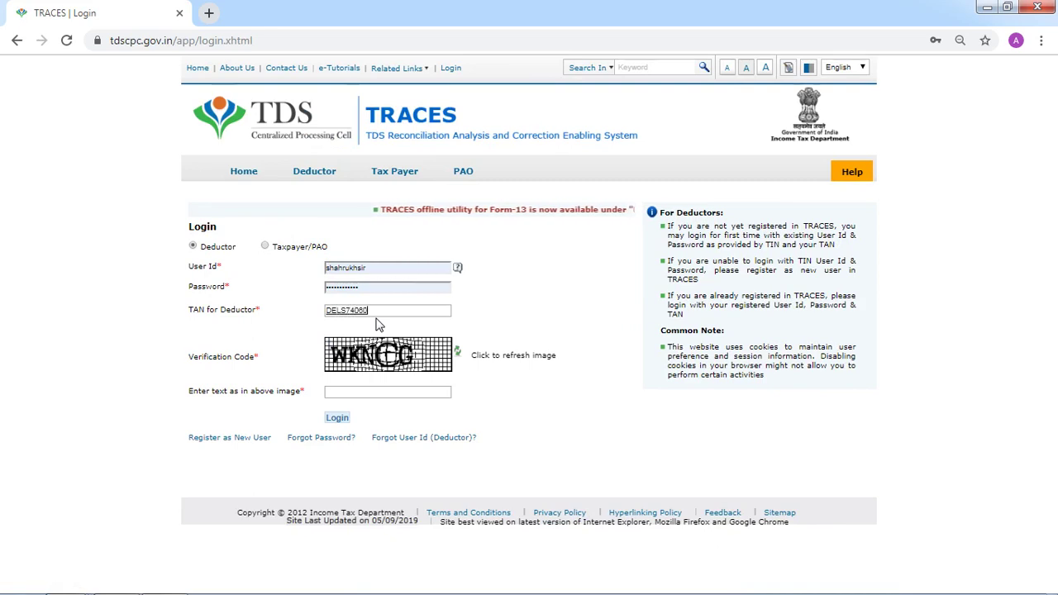
{"action": "key", "text": "Tab"}
{"action": "key", "text": "Tab"}
{"action": "type", "text": "W"}
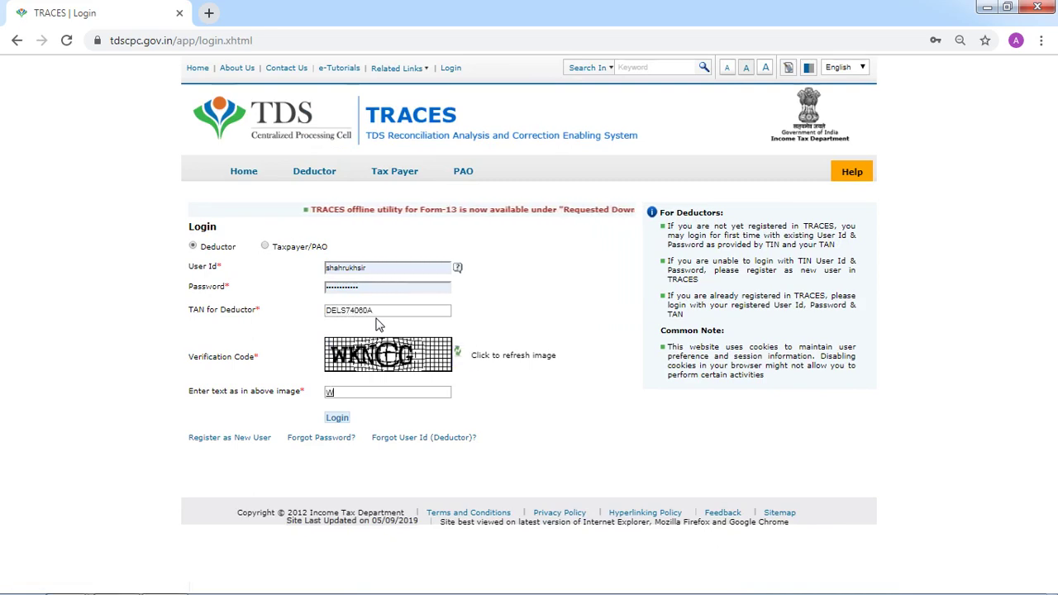
{"action": "type", "text": "KNC"}
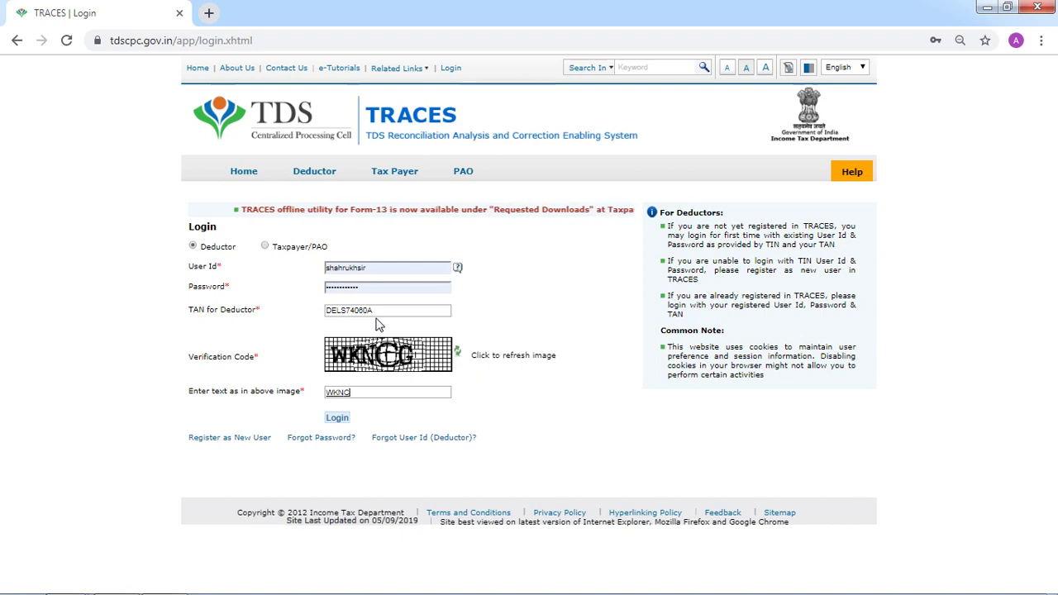
{"action": "type", "text": "G"}
{"action": "left_click", "coordinate": [337, 419]}
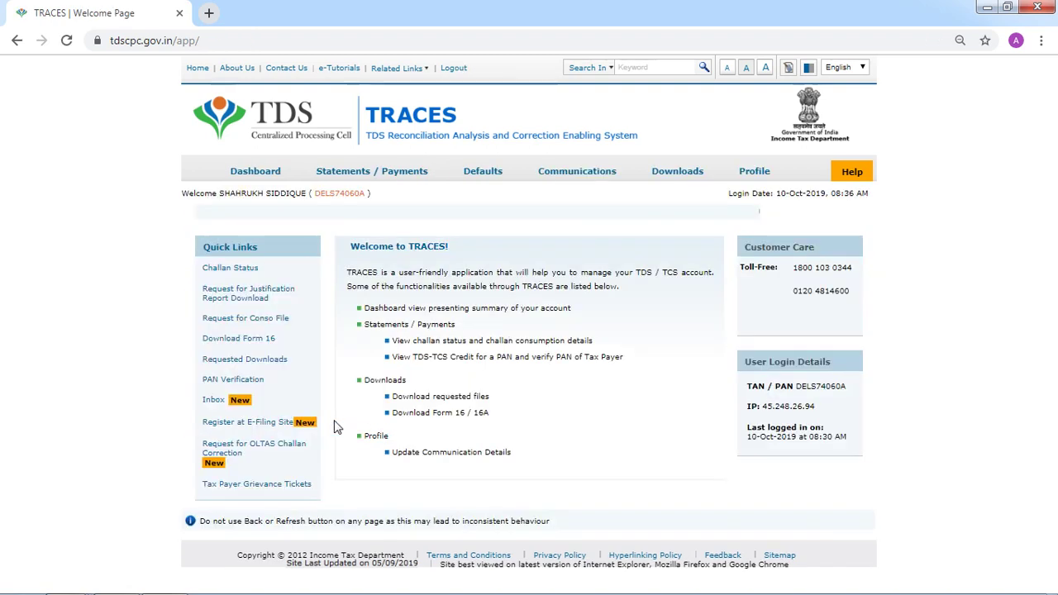
Open Downloads > Requested Downloads and list all download requests with View All.
{"action": "mouse_move", "coordinate": [677, 175]}
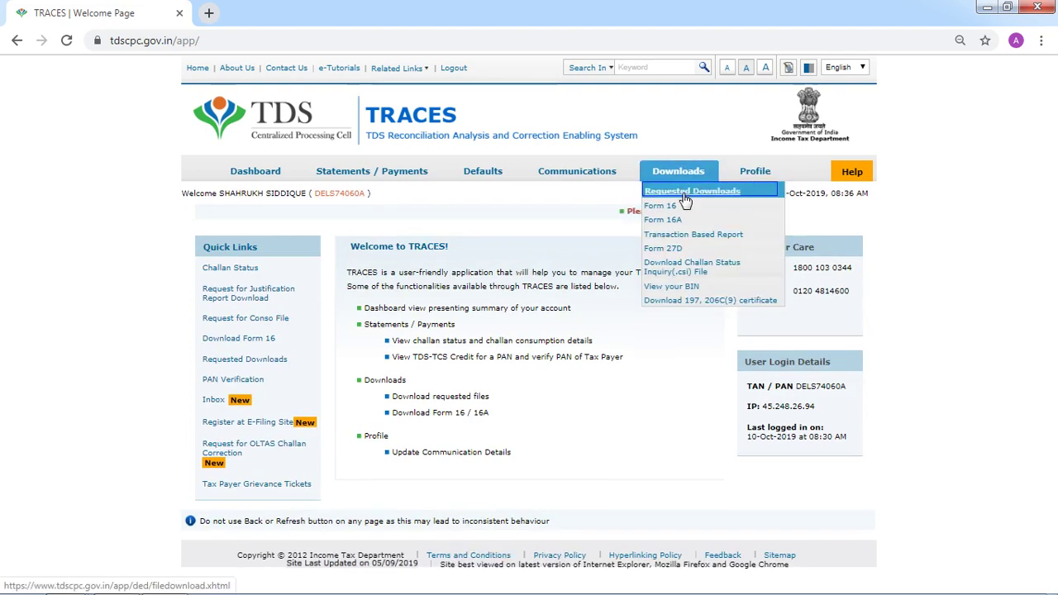
{"action": "left_click", "coordinate": [690, 194]}
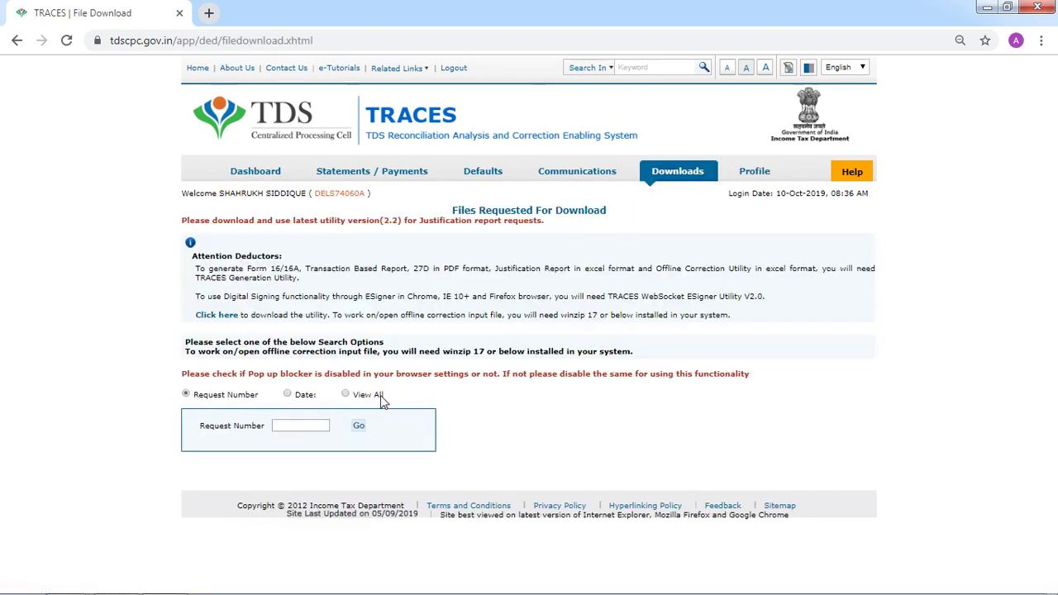
{"action": "left_click", "coordinate": [381, 397]}
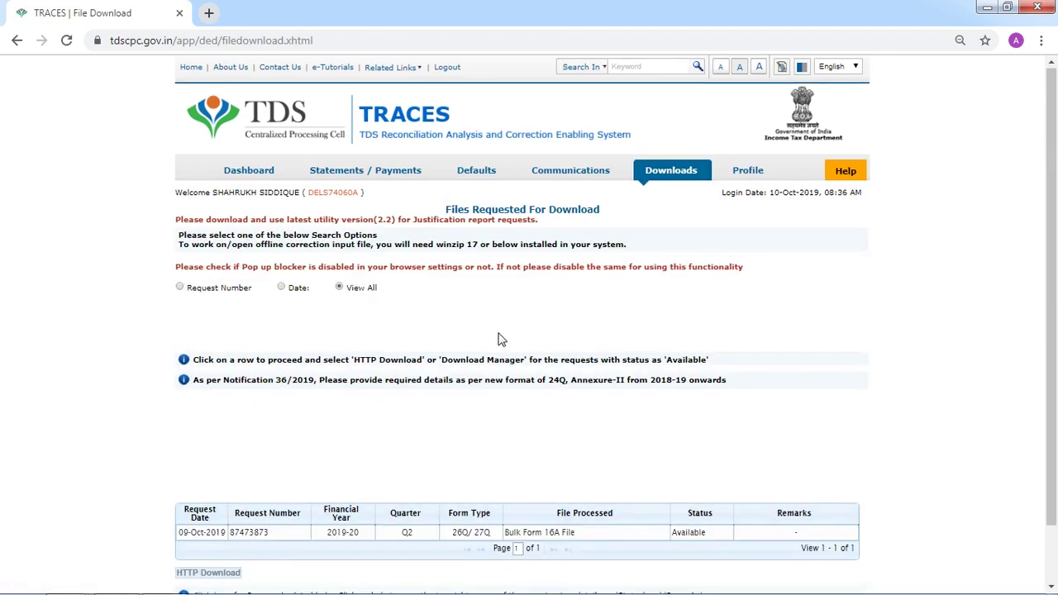
{"action": "scroll", "coordinate": [498, 339], "scroll_direction": "down", "scroll_amount": 2}
Select the available 2019-20 Q2 Bulk Form 16A File, start an HTTP Download, then cancel saving.
{"action": "left_click", "coordinate": [700, 467]}
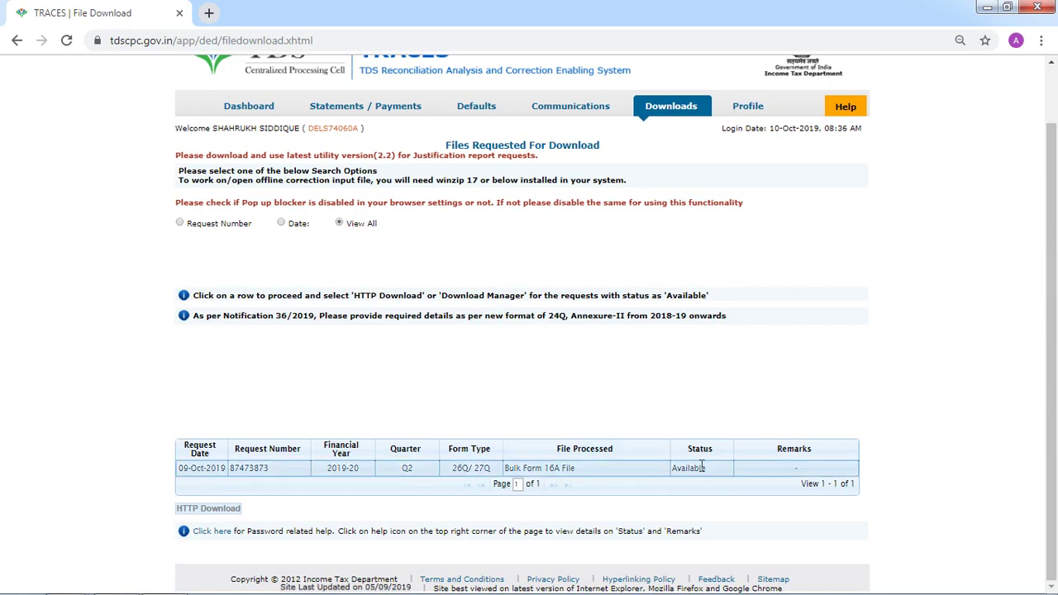
{"action": "left_click", "coordinate": [682, 466]}
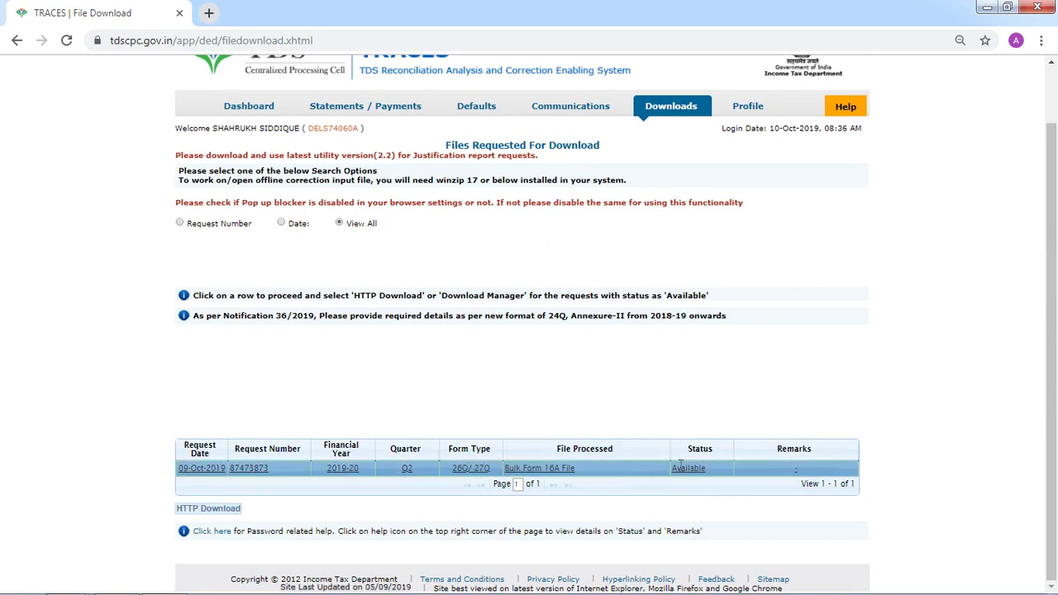
{"action": "left_click", "coordinate": [211, 517]}
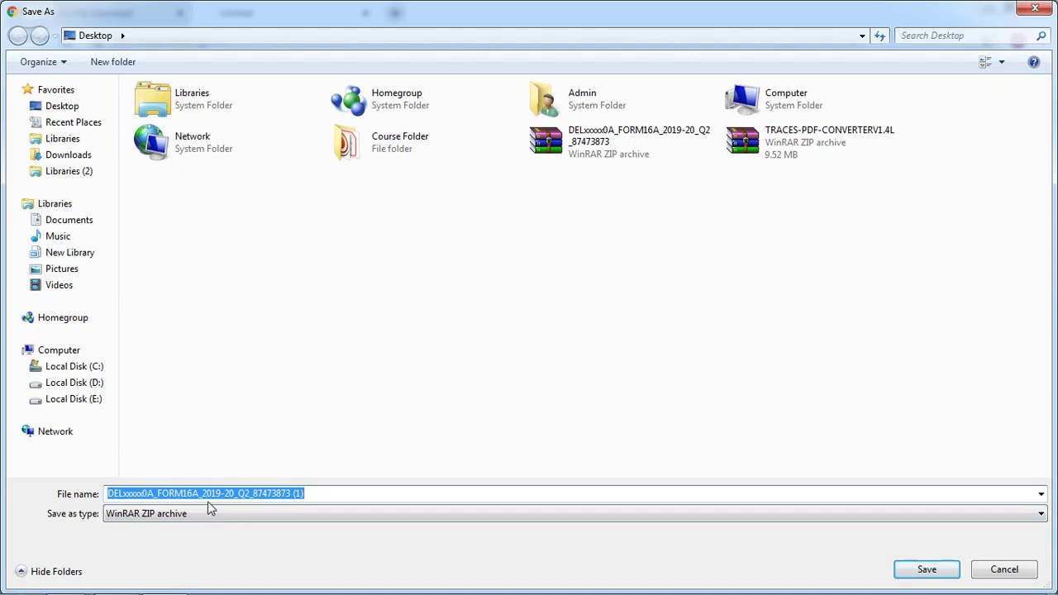
{"action": "left_click", "coordinate": [1003, 568]}
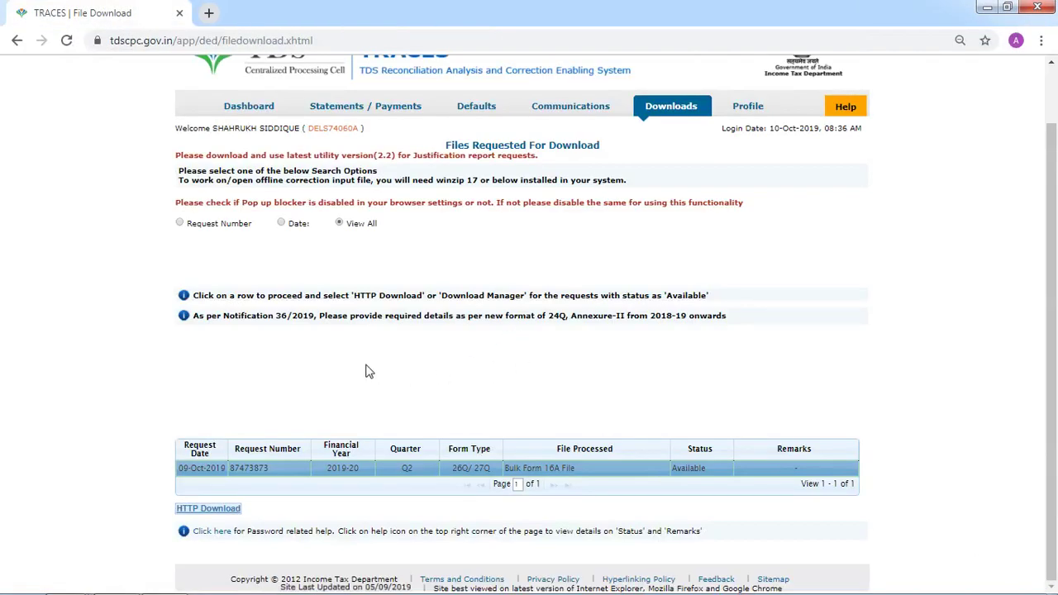
{"action": "scroll", "coordinate": [356, 361], "scroll_direction": "up", "scroll_amount": 1}
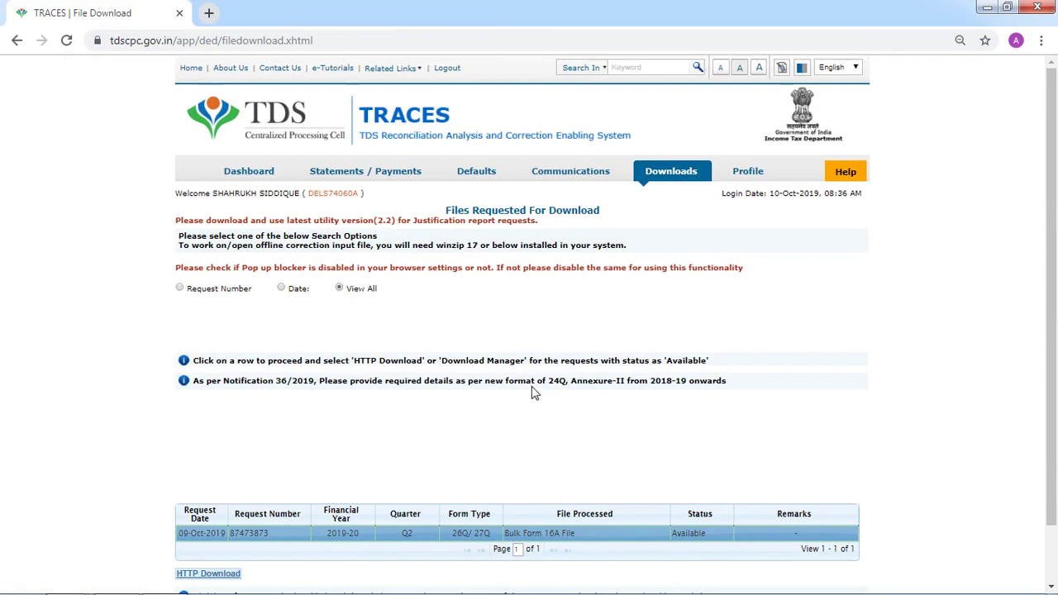
Reach the Download TRACES Utility page by submitting the verification code.
{"action": "left_click", "coordinate": [659, 176]}
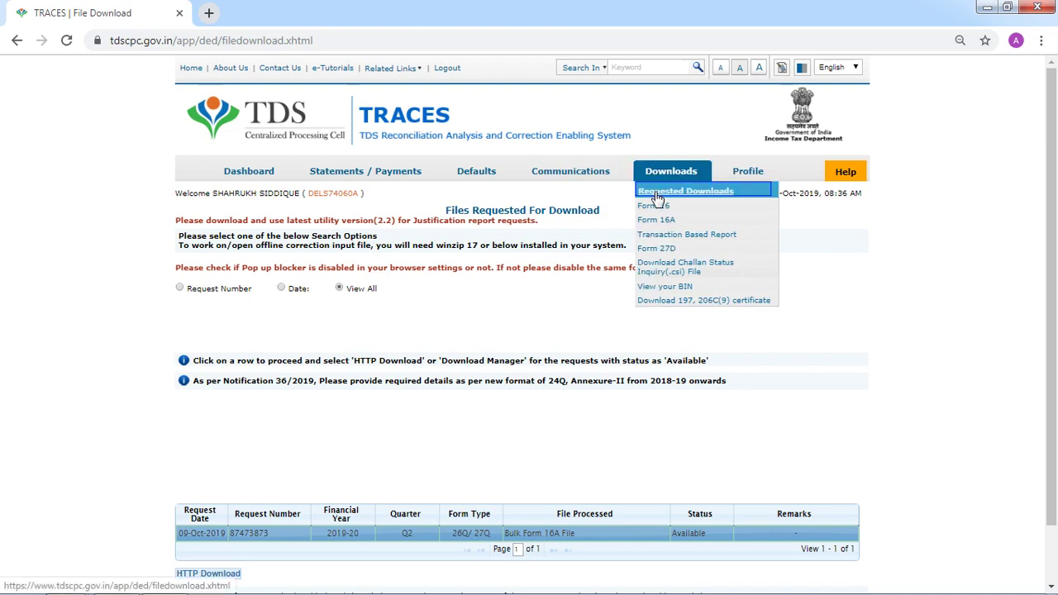
{"action": "left_click", "coordinate": [658, 198]}
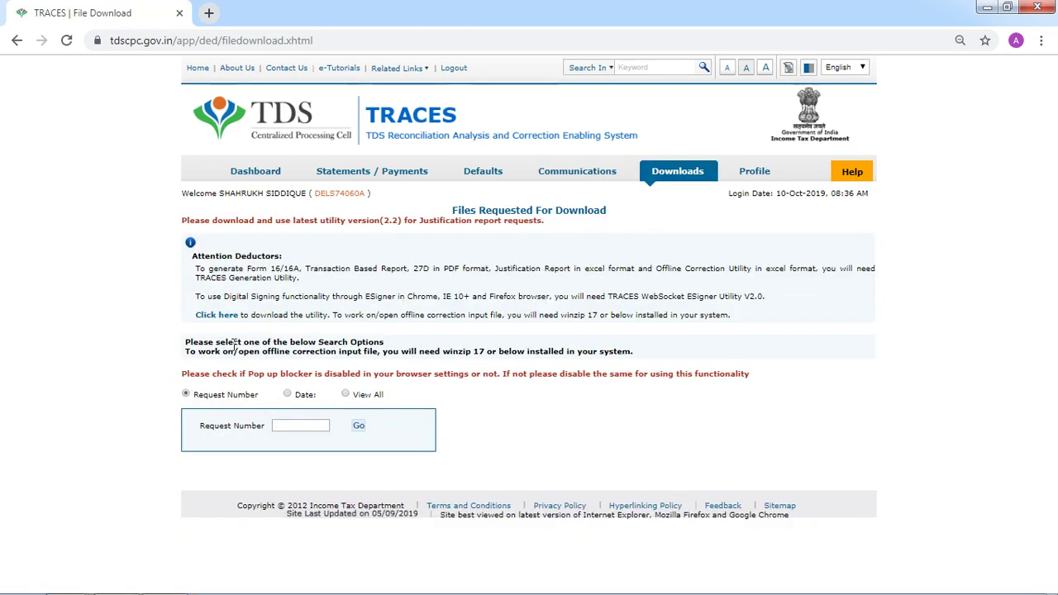
{"action": "left_click", "coordinate": [213, 318]}
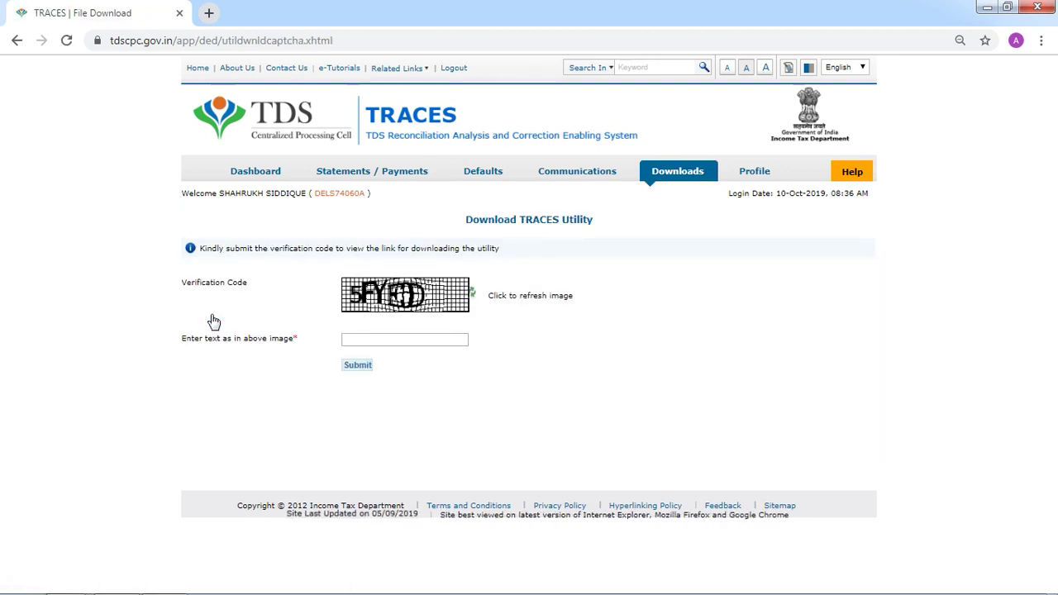
{"action": "left_click", "coordinate": [378, 339]}
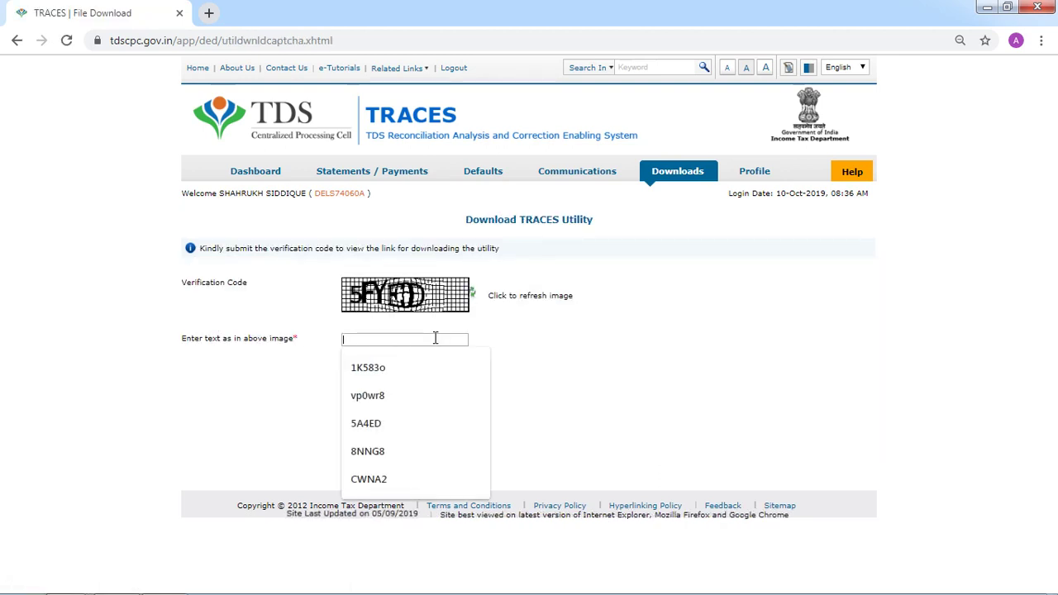
{"action": "type", "text": "5FYED"}
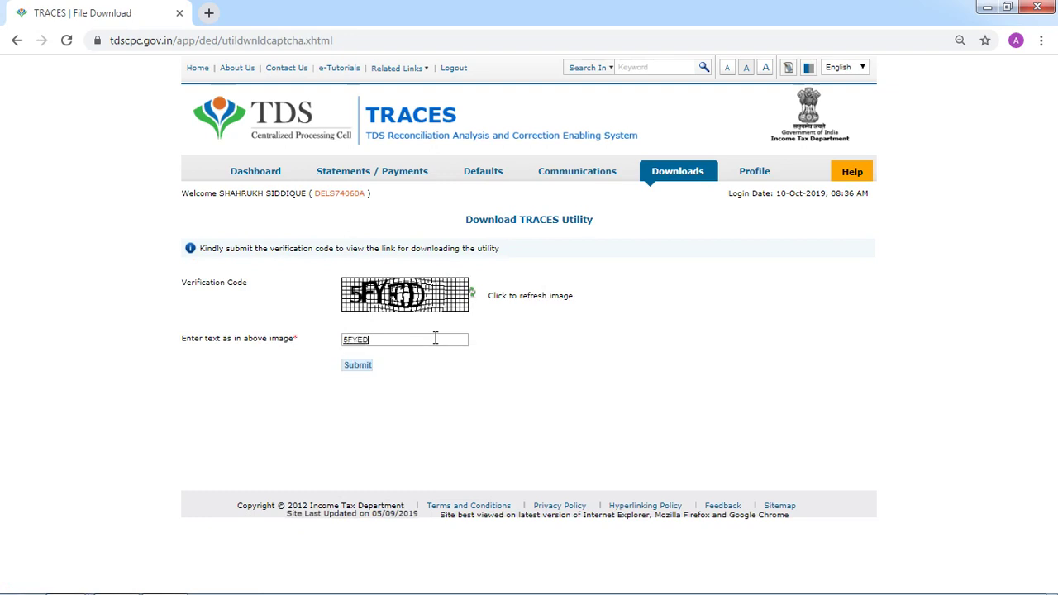
{"action": "key", "text": "Return"}
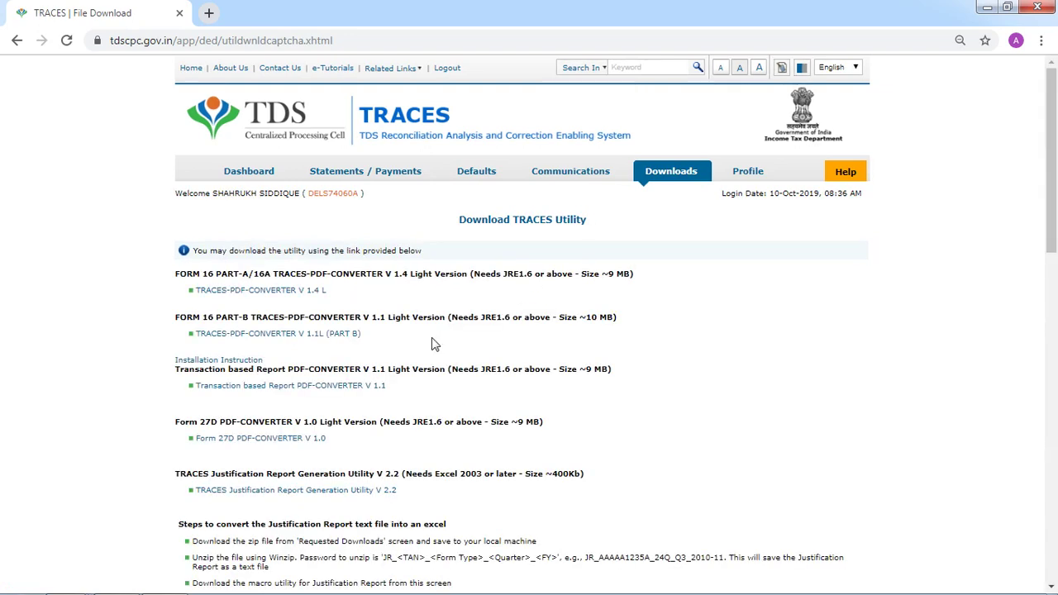
Download TRACES-PDF-CONVERTER V 1.4 L, then minimise the browser to the desktop.
{"action": "left_click", "coordinate": [250, 295]}
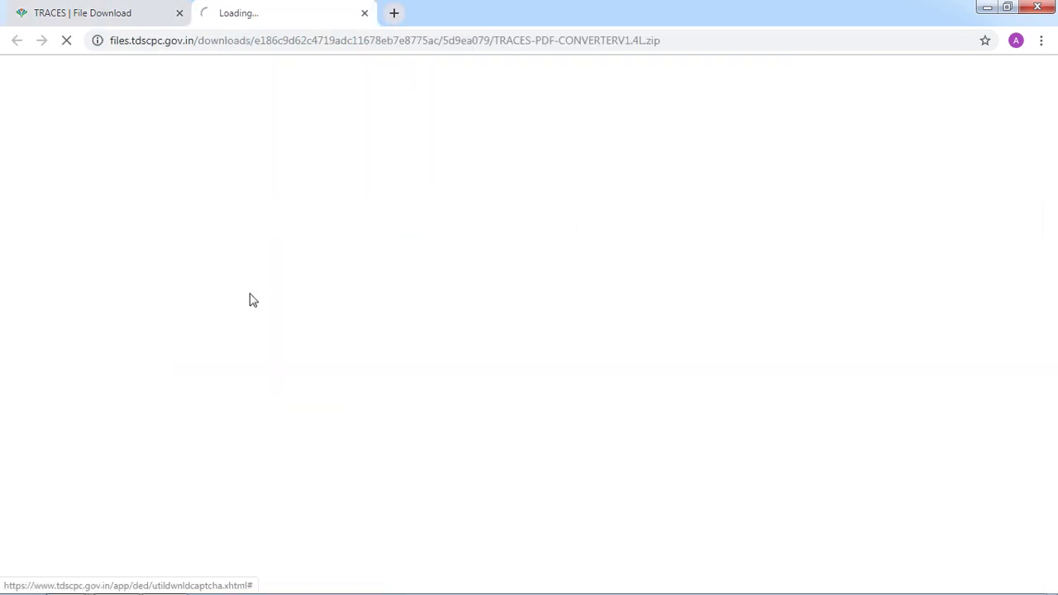
{"action": "left_click", "coordinate": [99, 10]}
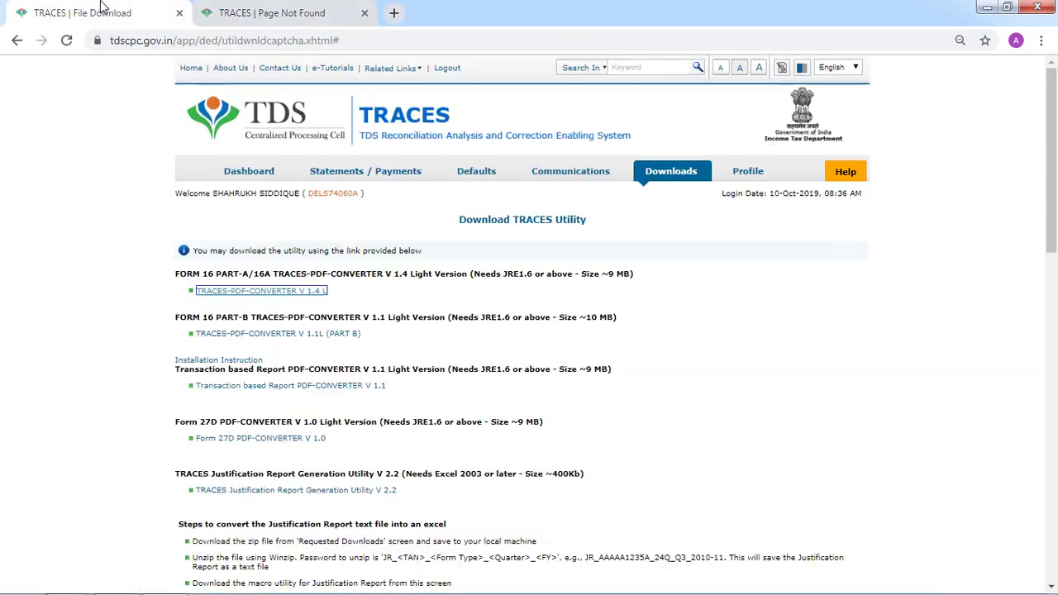
{"action": "left_click", "coordinate": [992, 7]}
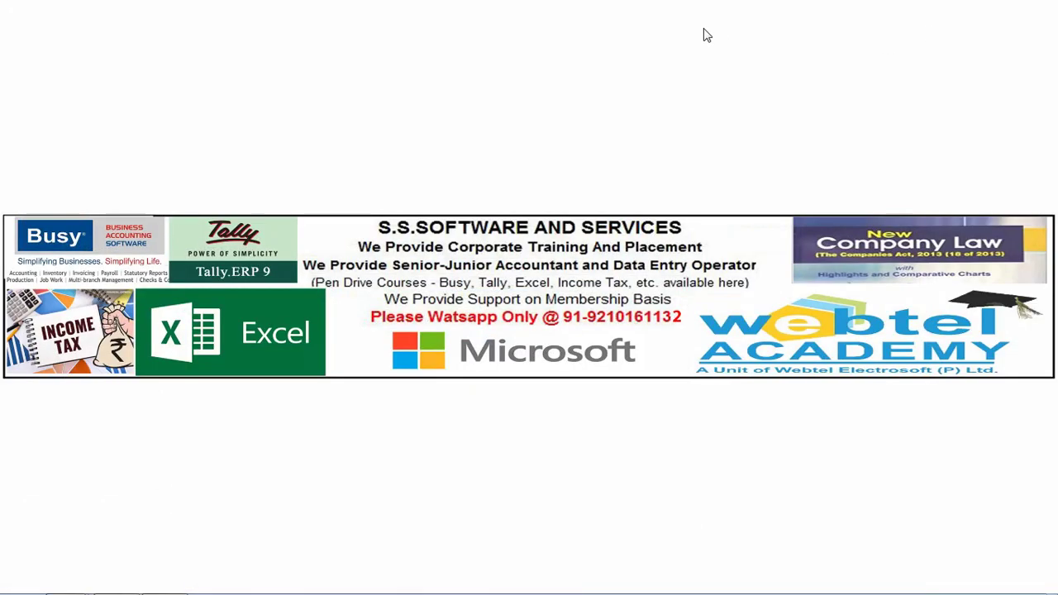
Show the desktop icons and open the TRACES PDF converter archive.
{"action": "right_click", "coordinate": [703, 30]}
{"action": "mouse_move", "coordinate": [826, 39]}
{"action": "left_click", "coordinate": [926, 136]}
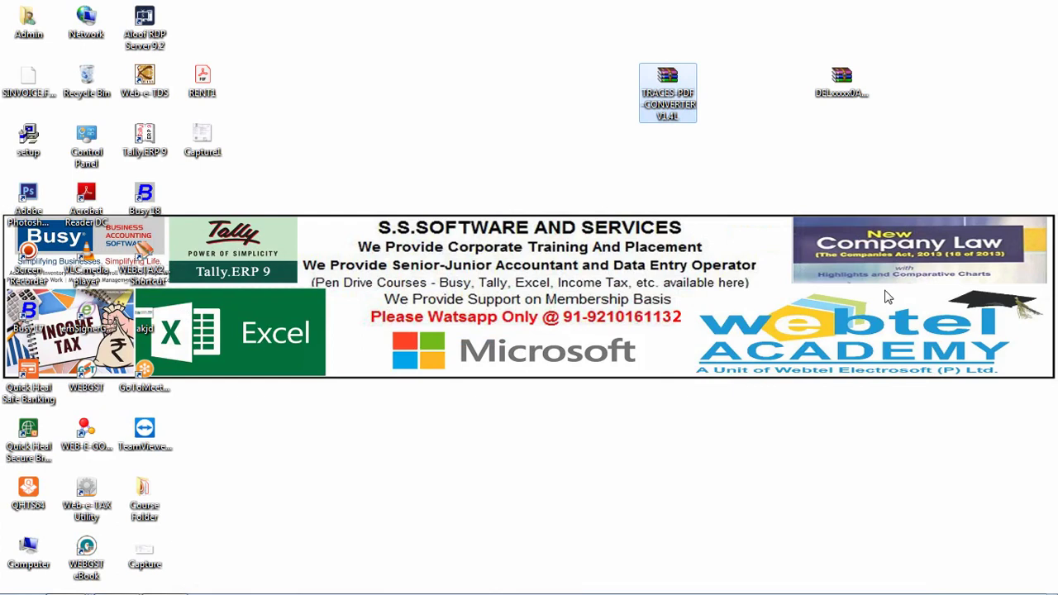
{"action": "left_click", "coordinate": [826, 92]}
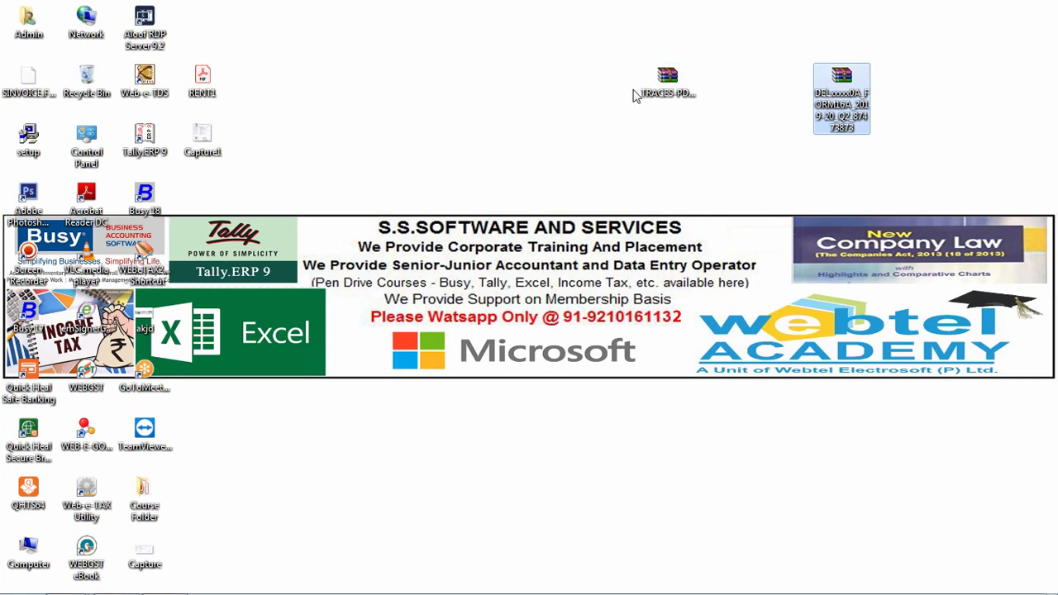
{"action": "left_click", "coordinate": [669, 83]}
{"action": "double_click", "coordinate": [670, 74]}
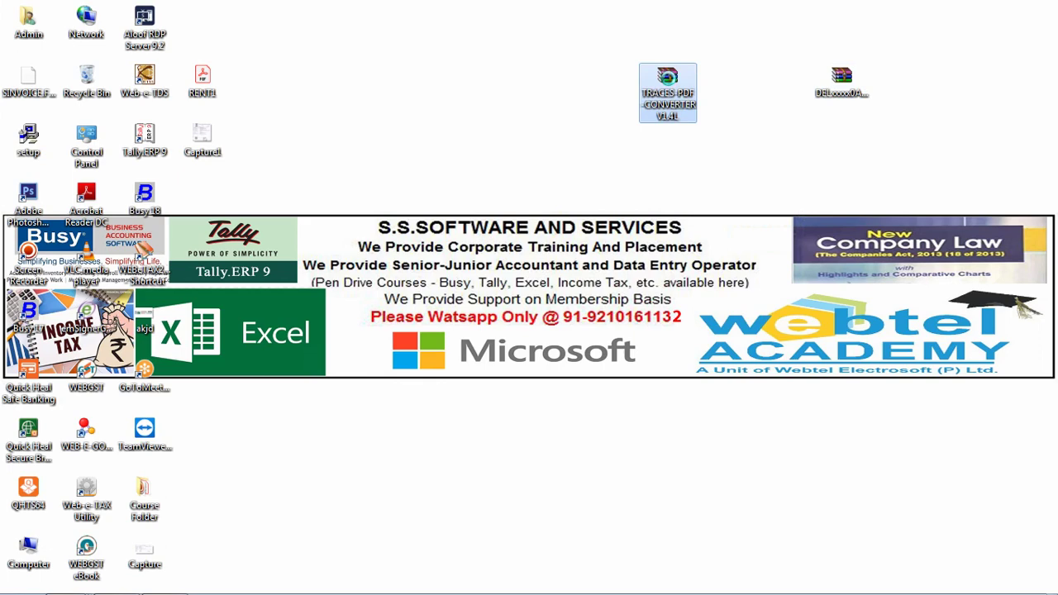
Extract the converter archive to a desktop folder and open its TRACES-PDF-CONVERTERV1.4L subfolder.
{"action": "right_click", "coordinate": [671, 83]}
{"action": "left_click", "coordinate": [702, 110]}
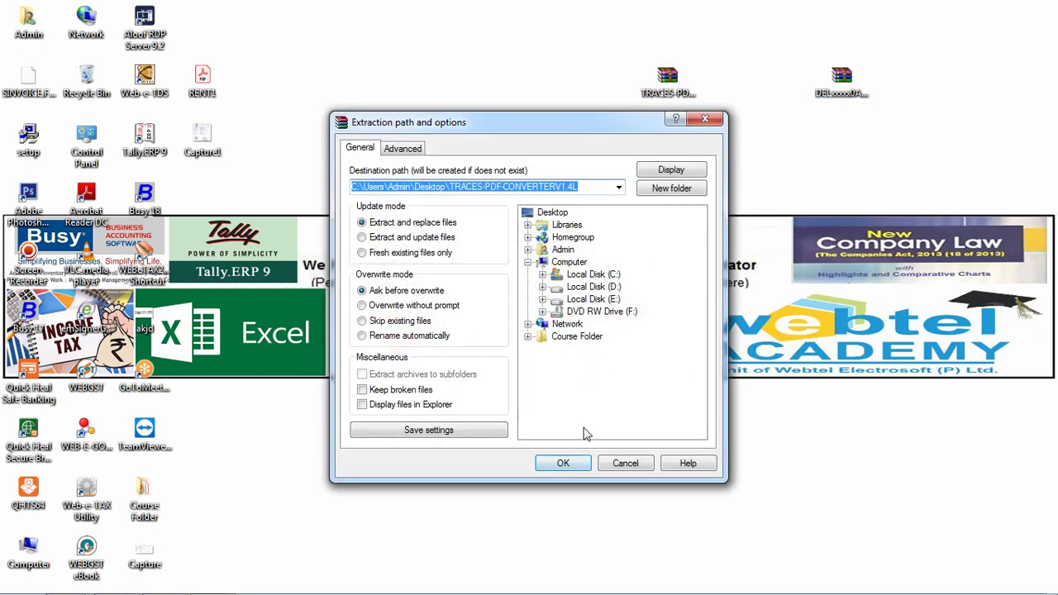
{"action": "left_click", "coordinate": [579, 461]}
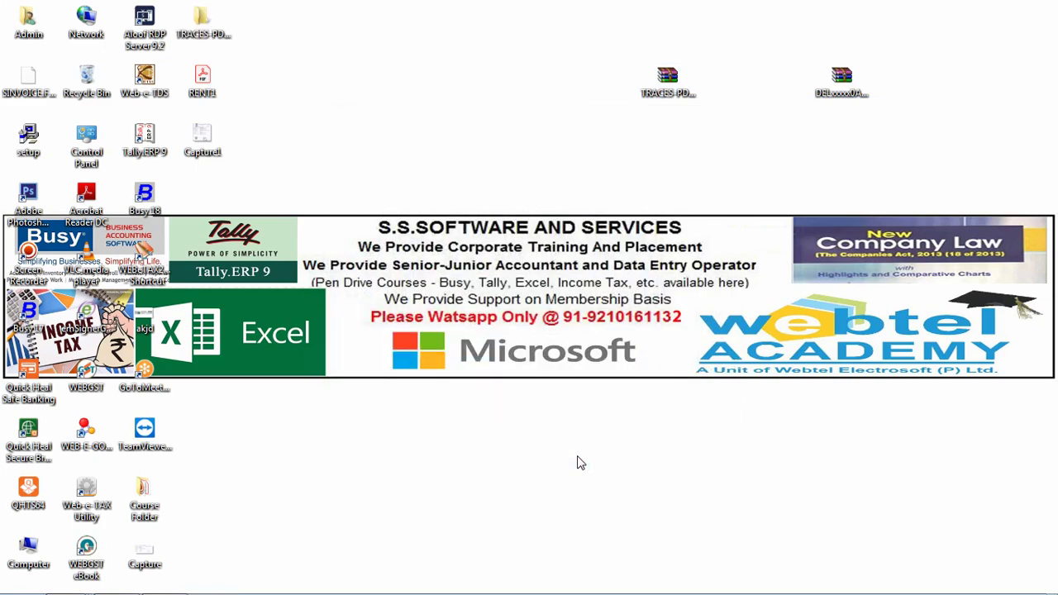
{"action": "double_click", "coordinate": [219, 43]}
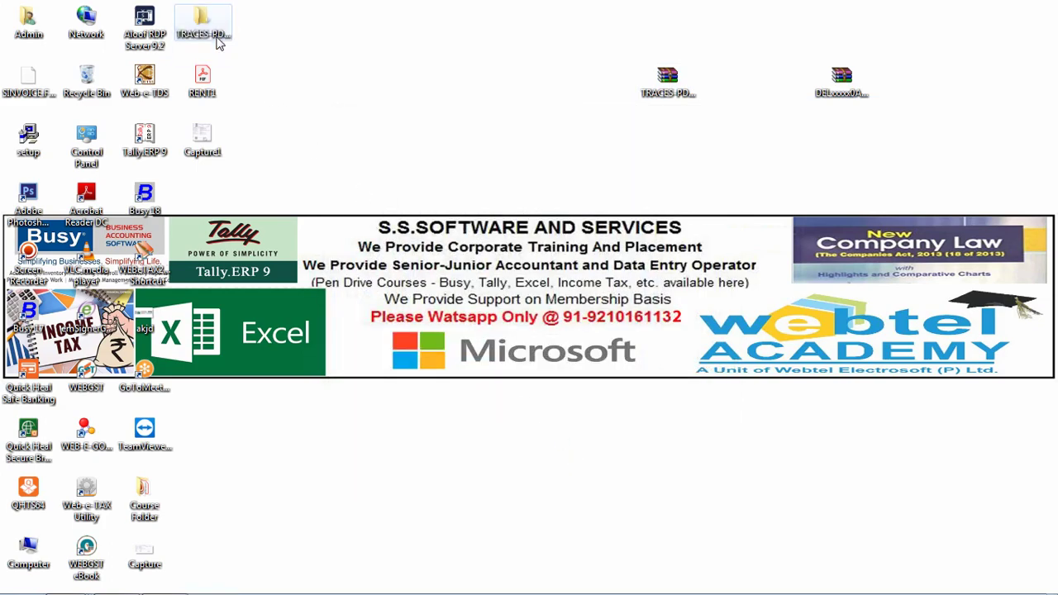
{"action": "left_click", "coordinate": [219, 106]}
{"action": "double_click", "coordinate": [219, 105]}
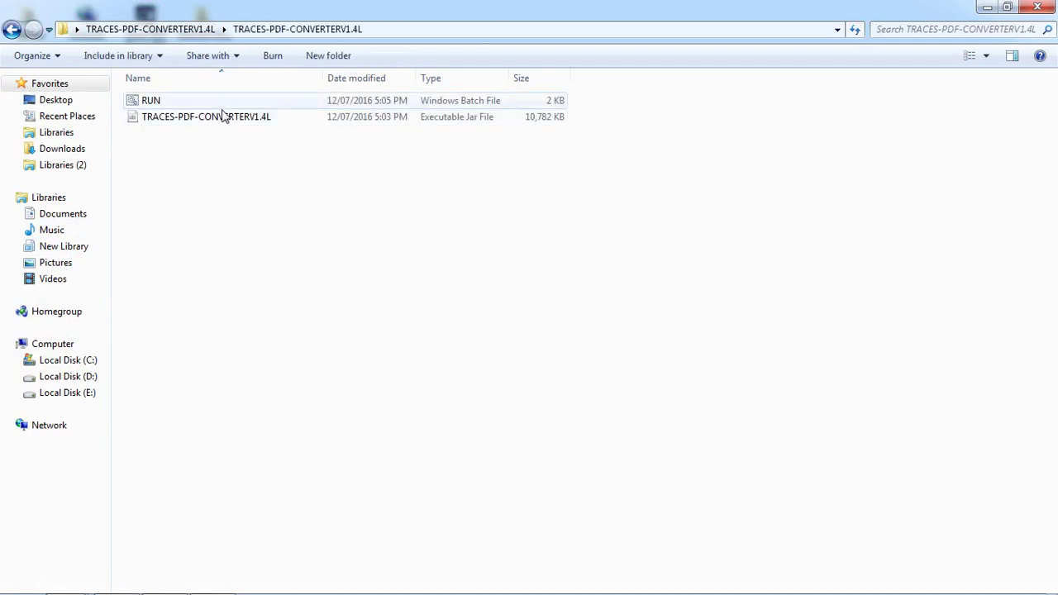
Run the converter jar and load the Form 16A zip from the Desktop with its password.
{"action": "left_click", "coordinate": [225, 117]}
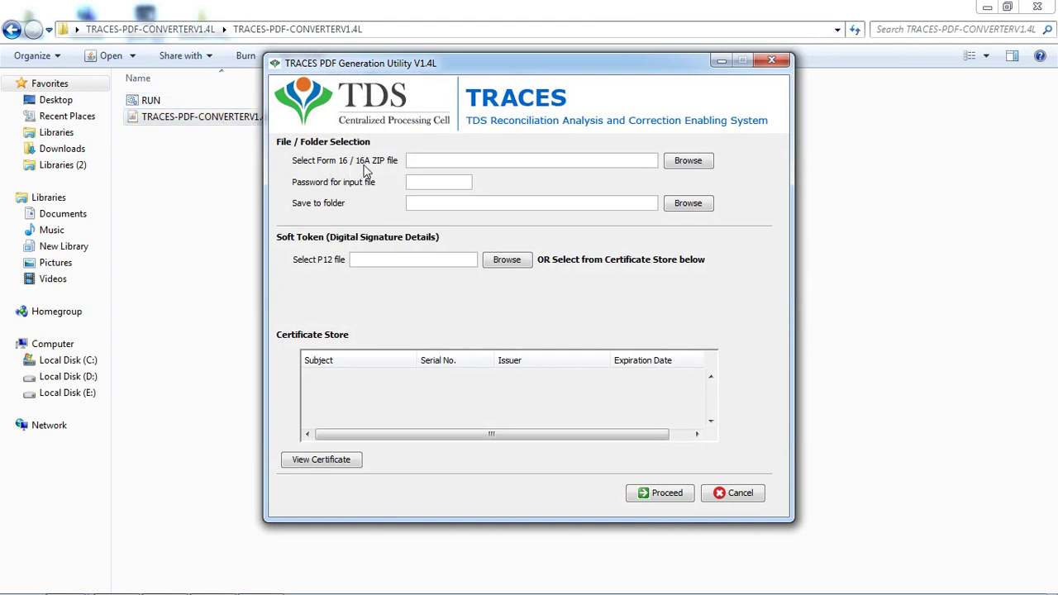
{"action": "left_click", "coordinate": [686, 162]}
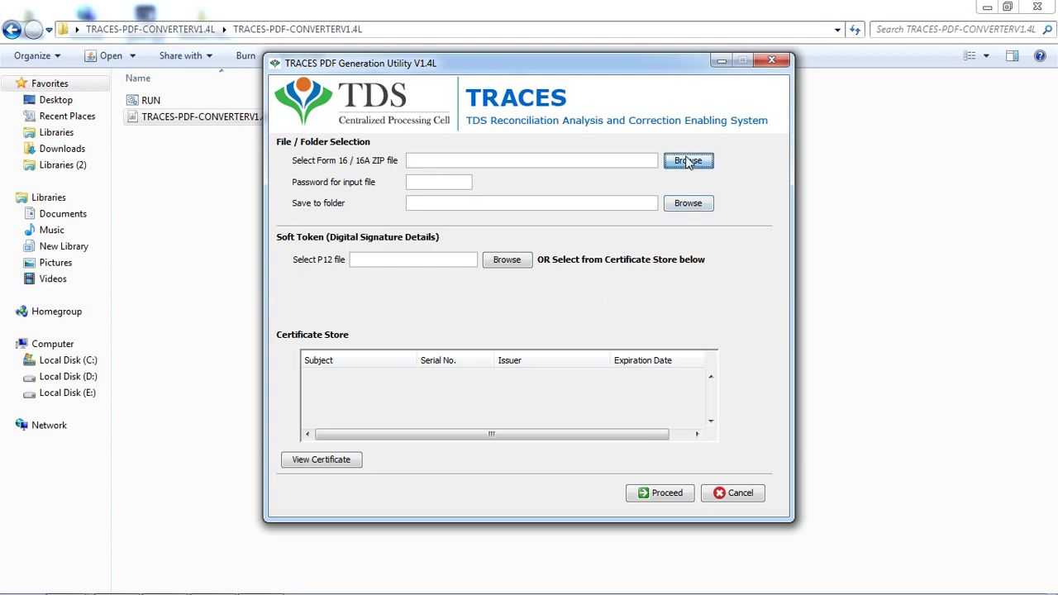
{"action": "left_click", "coordinate": [335, 261]}
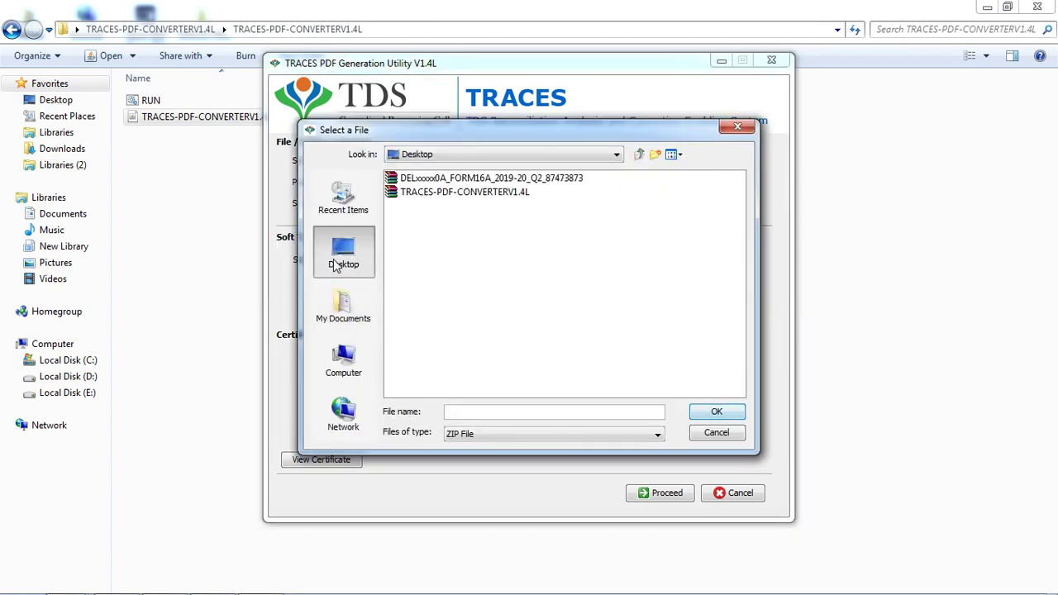
{"action": "left_click", "coordinate": [499, 181]}
{"action": "left_click", "coordinate": [736, 417]}
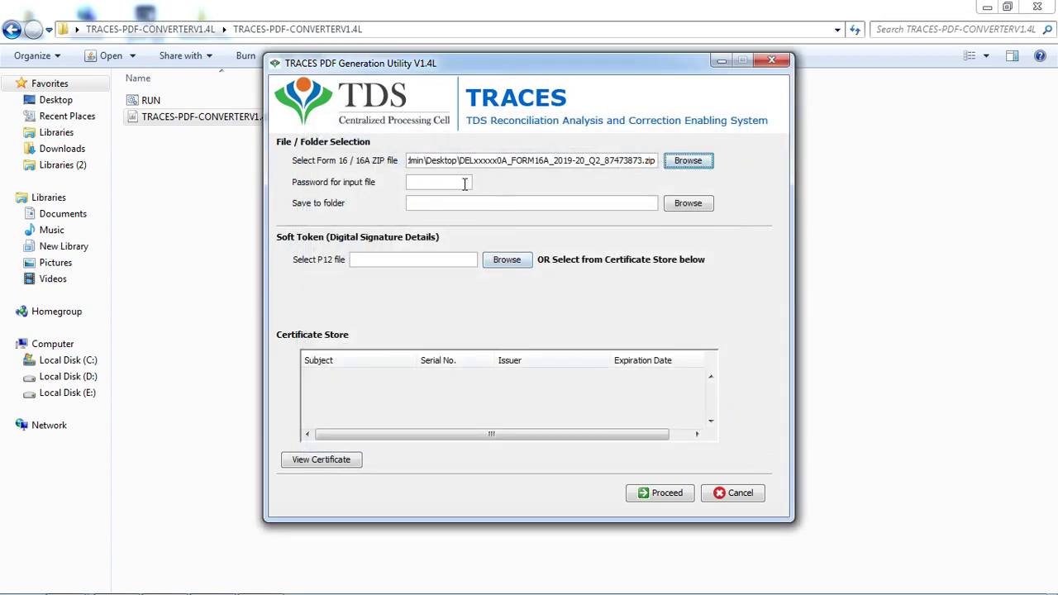
{"action": "left_click", "coordinate": [464, 184]}
Set the Desktop as the output folder and proceed.
{"action": "left_click", "coordinate": [684, 204]}
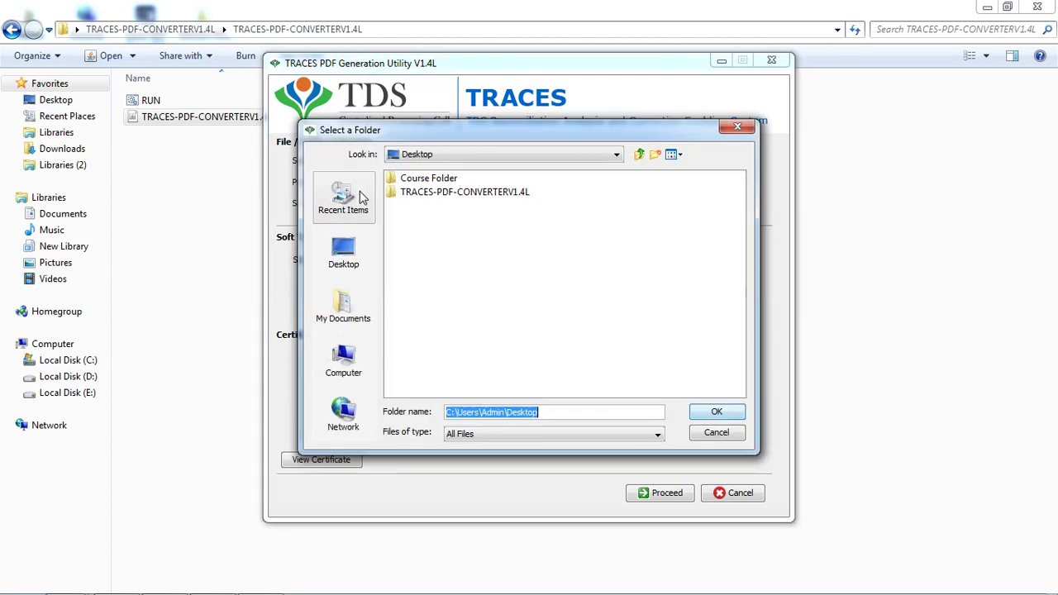
{"action": "left_click", "coordinate": [343, 252]}
{"action": "left_click", "coordinate": [716, 411]}
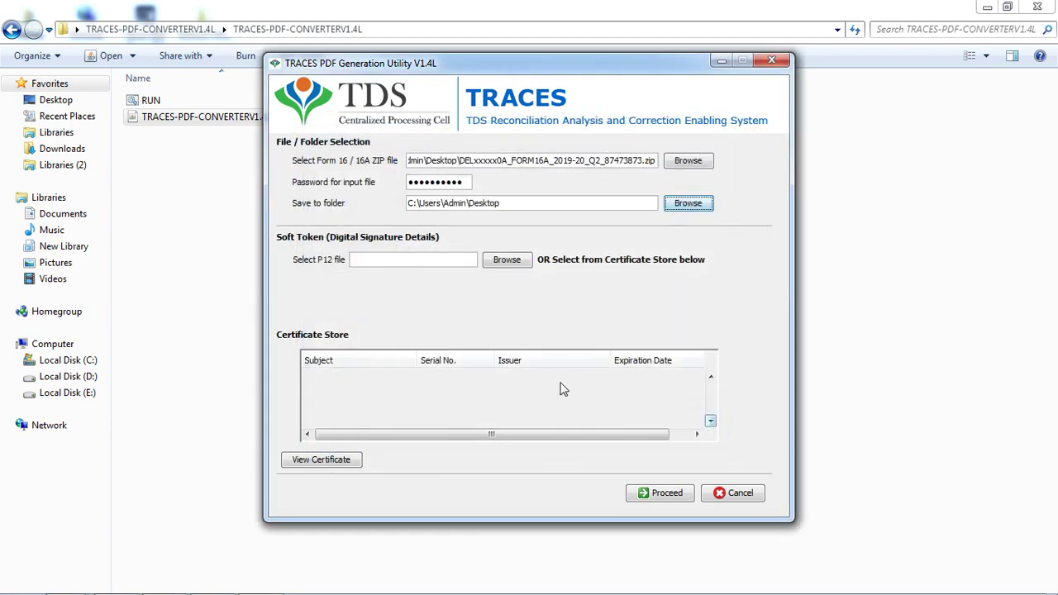
{"action": "left_click", "coordinate": [658, 499]}
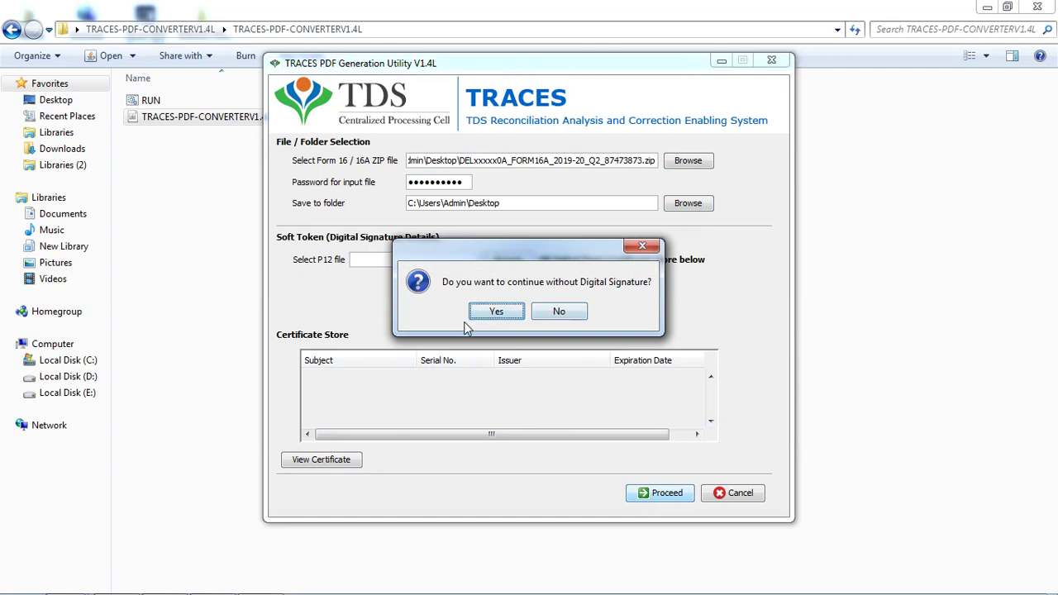
Generate the PDF without a digital signature, acknowledge '1 PDF is generated', and close the utility.
{"action": "left_click", "coordinate": [483, 312]}
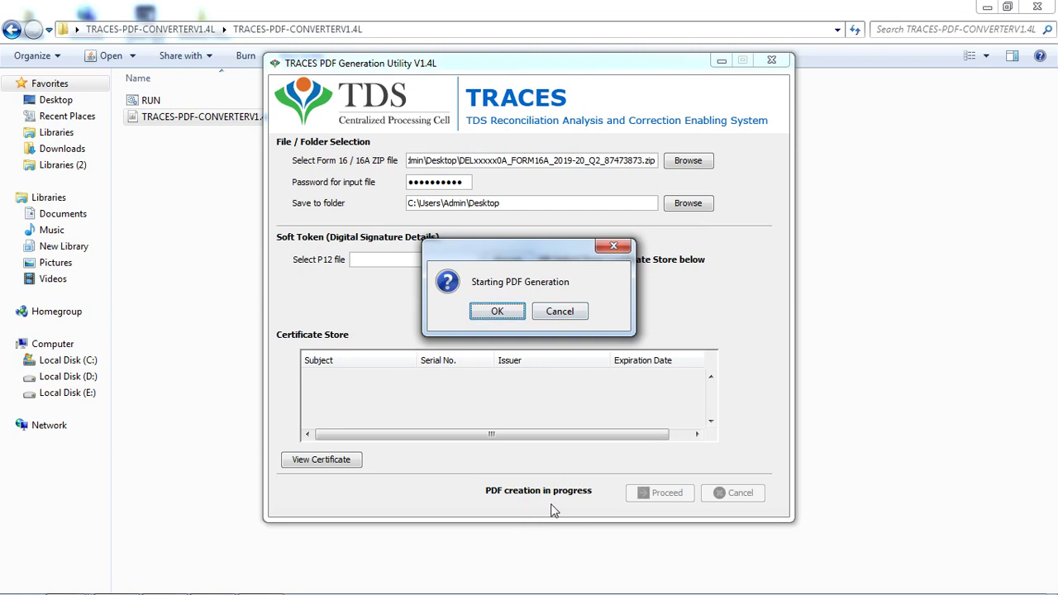
{"action": "left_click", "coordinate": [494, 312]}
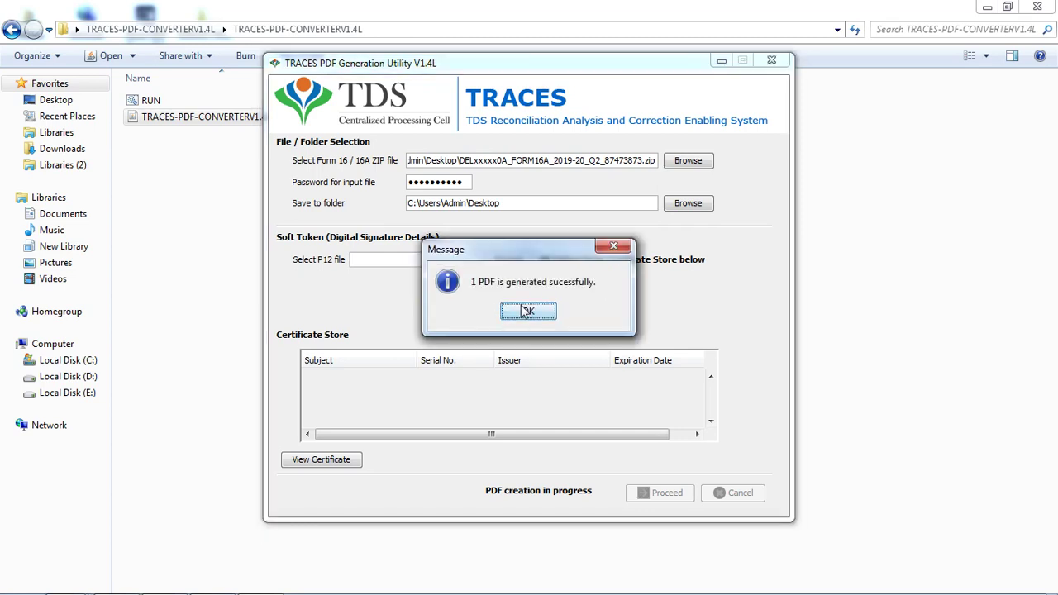
{"action": "left_click", "coordinate": [524, 313]}
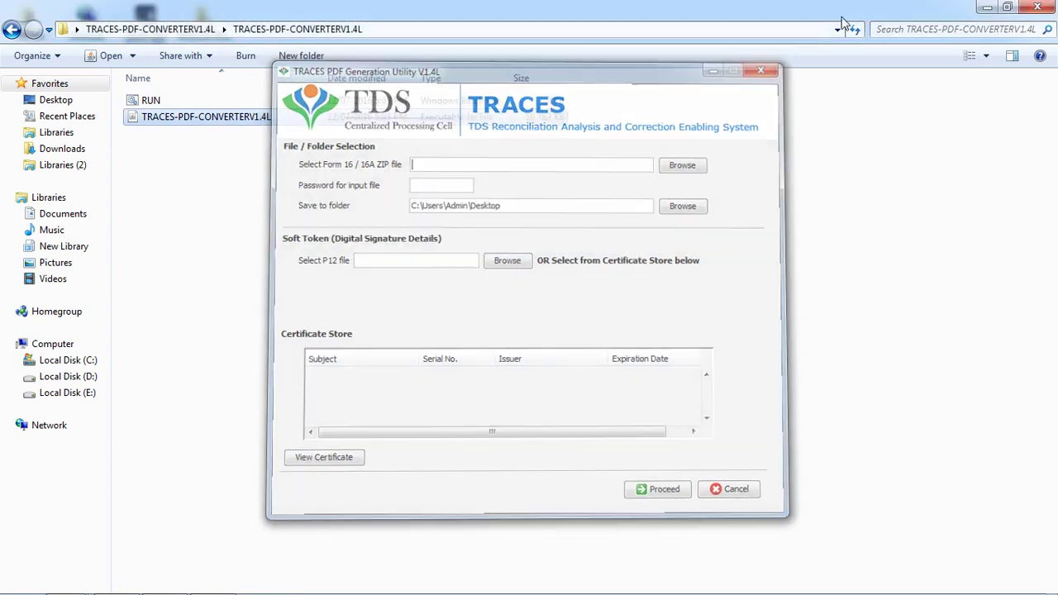
{"action": "left_click", "coordinate": [773, 61]}
Open the generated Form 16A PDF in Acrobat Reader and select the deductee's name.
{"action": "left_click", "coordinate": [985, 6]}
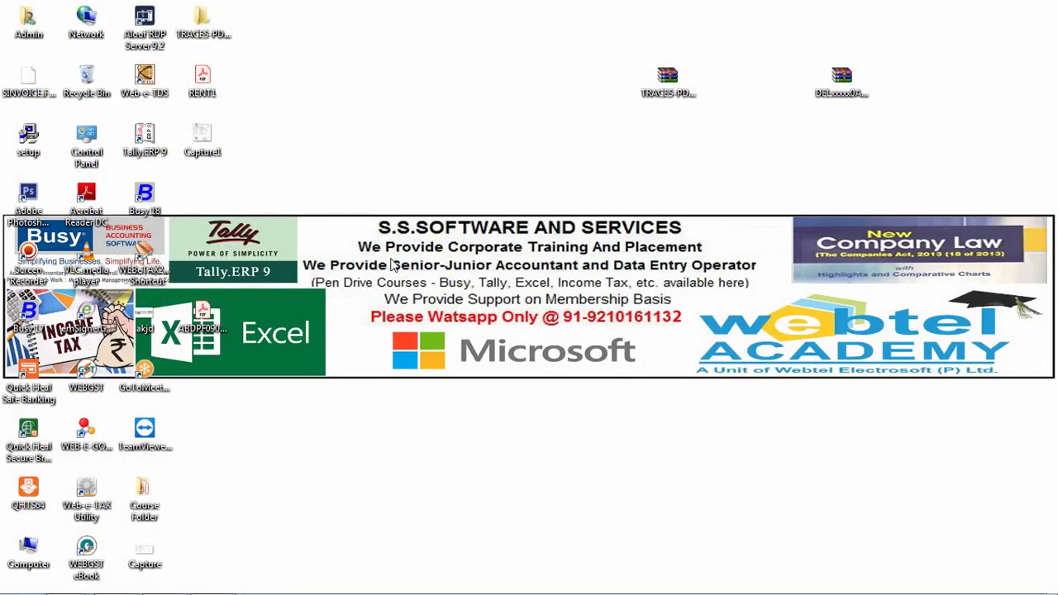
{"action": "mouse_move", "coordinate": [202, 321]}
{"action": "left_mouse_down"}
{"action": "mouse_move", "coordinate": [467, 124]}
{"action": "mouse_move", "coordinate": [469, 147]}
{"action": "left_mouse_up"}
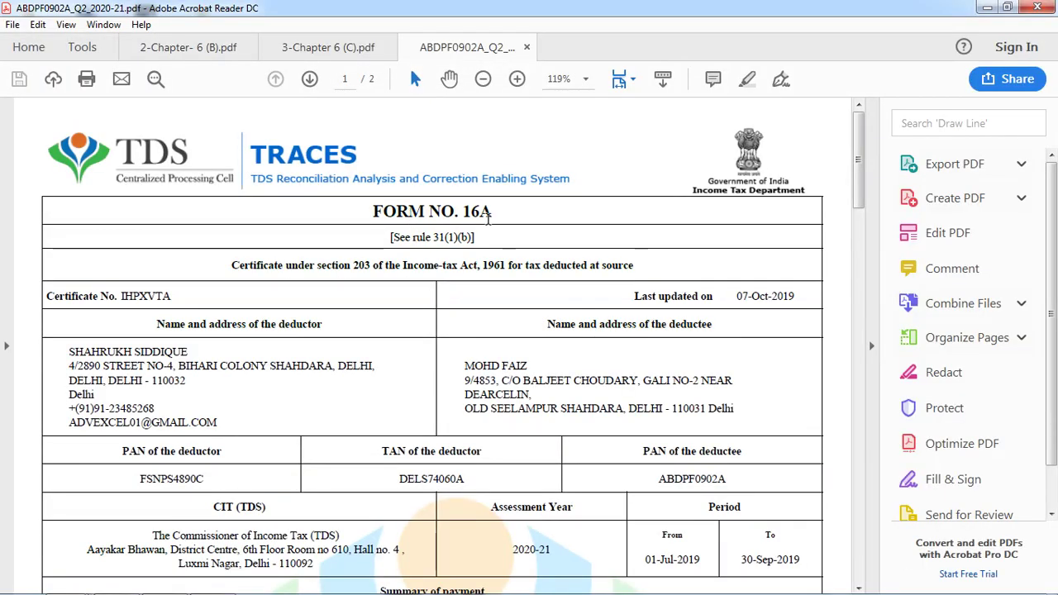
{"action": "scroll", "coordinate": [407, 285], "scroll_direction": "down", "scroll_amount": 2}
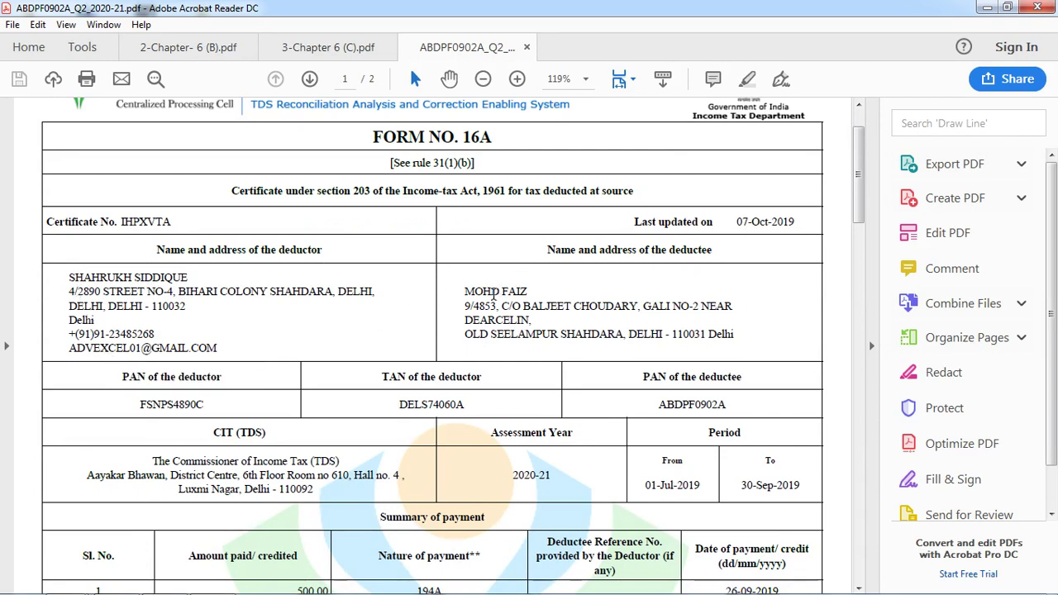
{"action": "left_click_drag", "start_coordinate": [451, 291], "coordinate": [512, 295]}
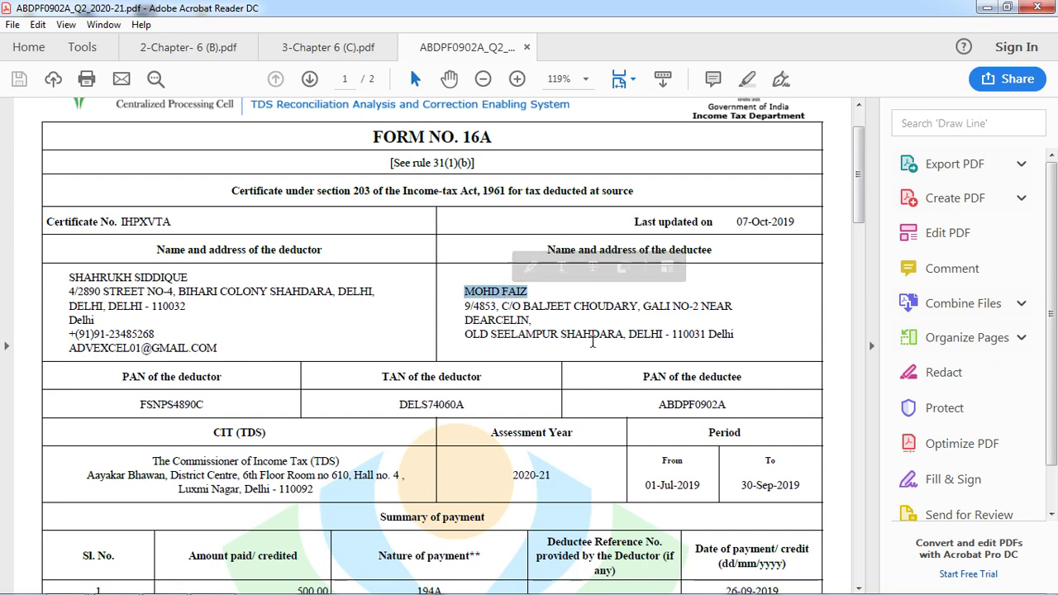
{"action": "scroll", "coordinate": [693, 379], "scroll_direction": "down", "scroll_amount": 2}
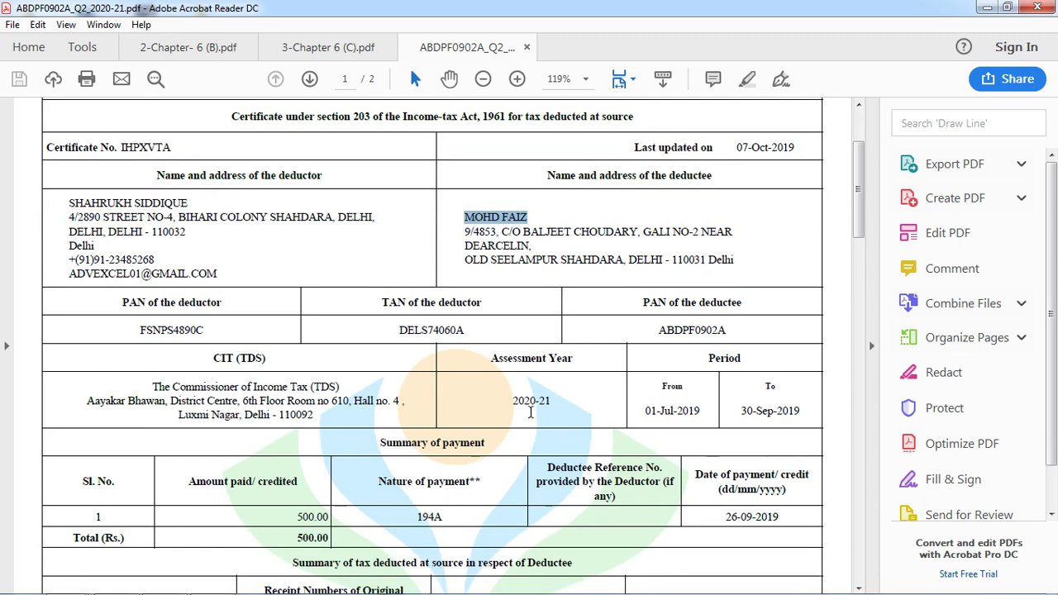
{"action": "left_click_drag", "start_coordinate": [511, 401], "coordinate": [542, 402]}
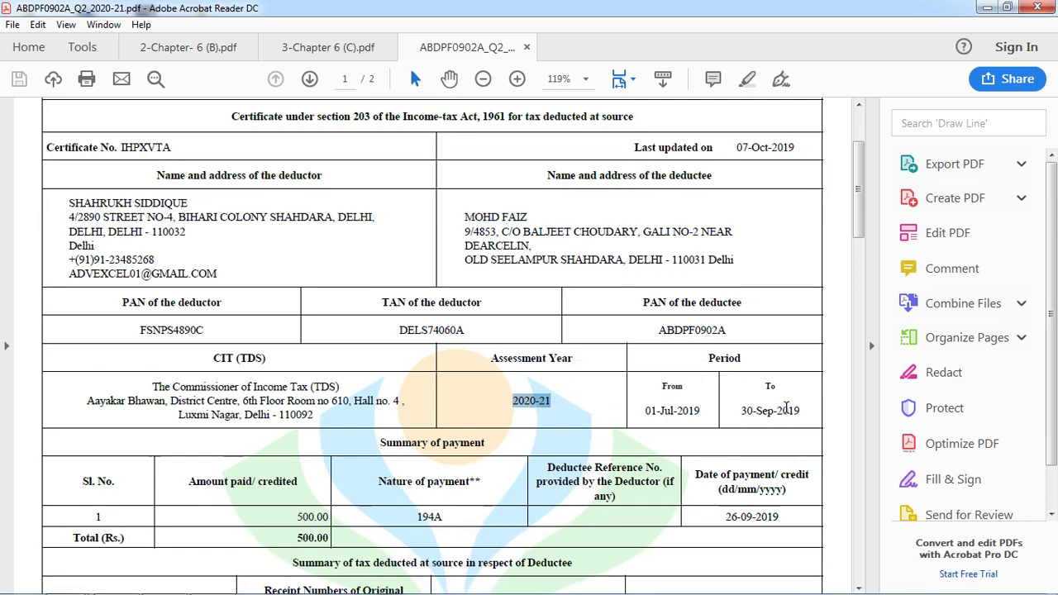
Scroll down through page 1 to the verification section and the legend page.
{"action": "scroll", "coordinate": [788, 410], "scroll_direction": "down", "scroll_amount": 2}
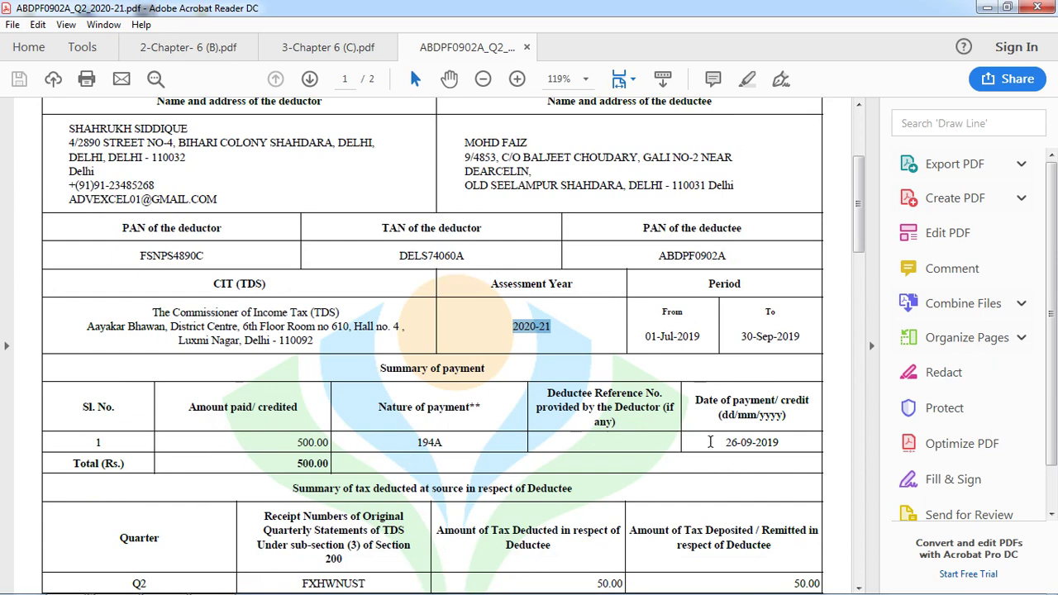
{"action": "scroll", "coordinate": [710, 442], "scroll_direction": "down", "scroll_amount": 5}
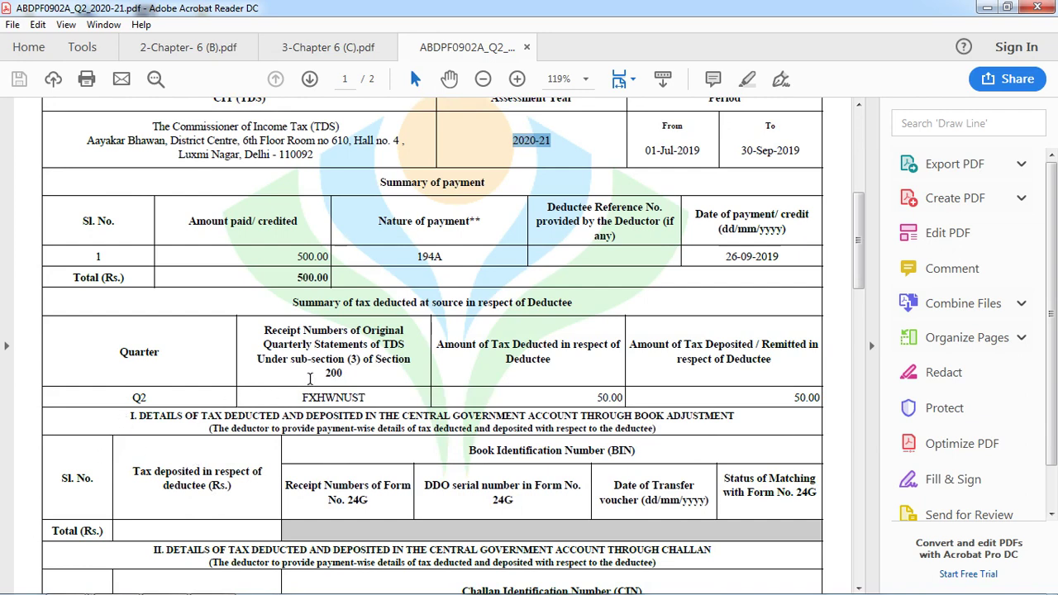
{"action": "scroll", "coordinate": [544, 383], "scroll_direction": "down", "scroll_amount": 1}
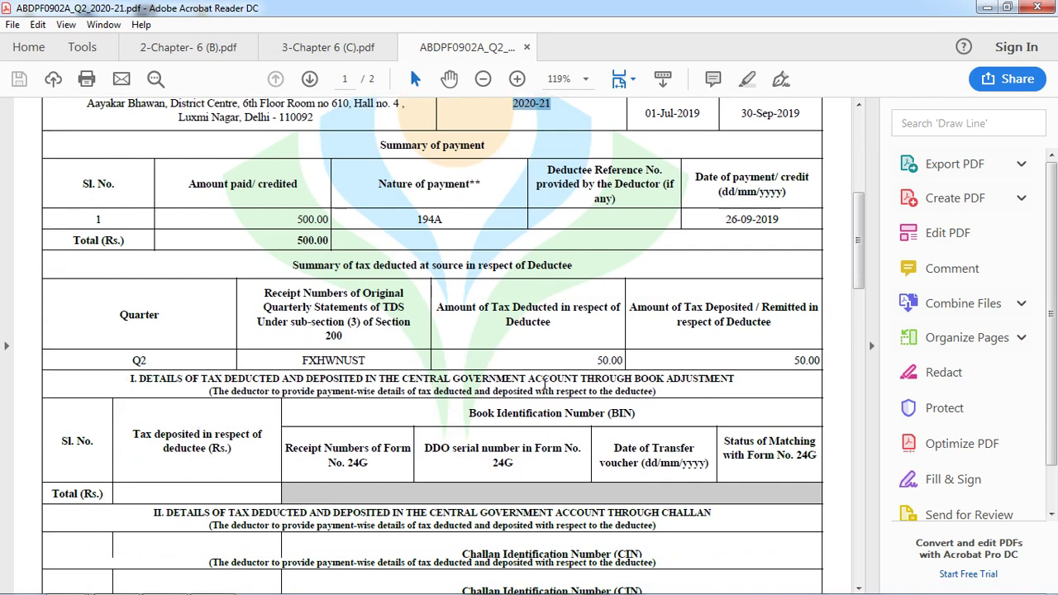
{"action": "scroll", "coordinate": [742, 361], "scroll_direction": "down", "scroll_amount": 3}
{"action": "scroll", "coordinate": [735, 364], "scroll_direction": "down", "scroll_amount": 2}
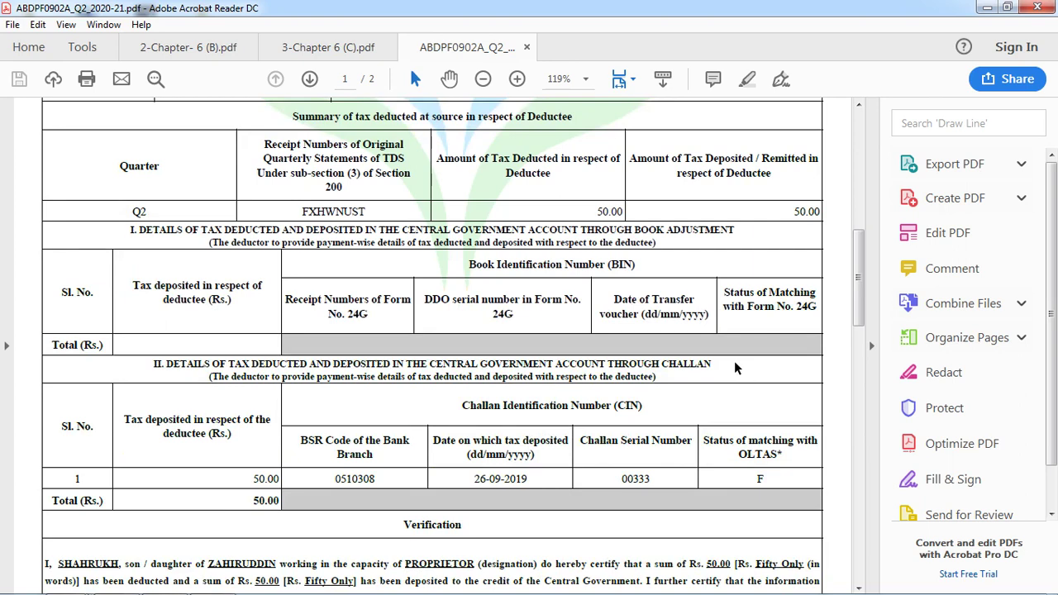
{"action": "scroll", "coordinate": [731, 365], "scroll_direction": "down", "scroll_amount": 3}
{"action": "scroll", "coordinate": [730, 364], "scroll_direction": "down", "scroll_amount": 3}
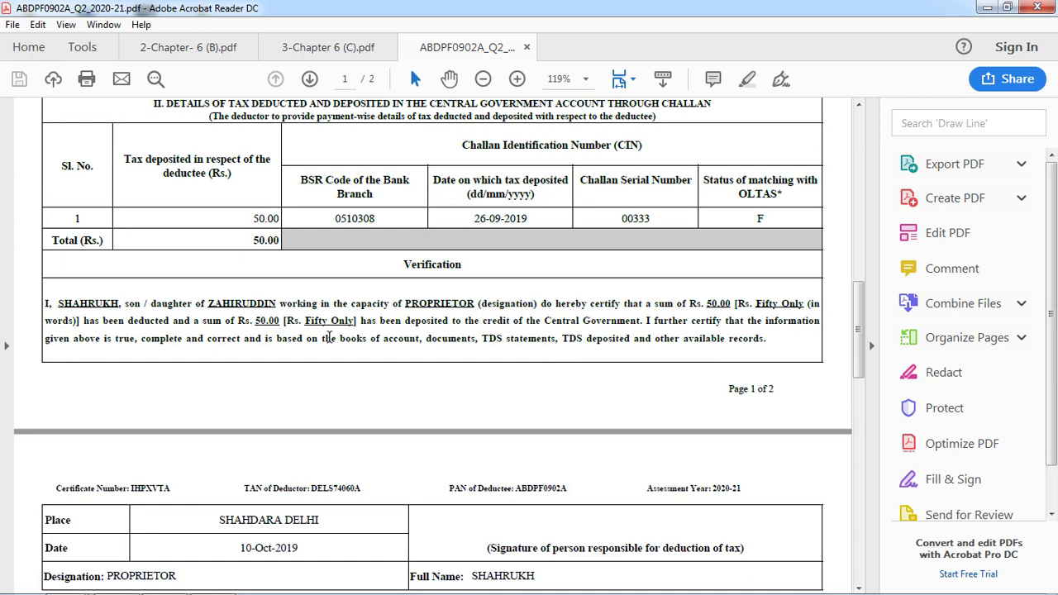
{"action": "scroll", "coordinate": [329, 338], "scroll_direction": "down", "scroll_amount": 2}
{"action": "scroll", "coordinate": [328, 340], "scroll_direction": "down", "scroll_amount": 4}
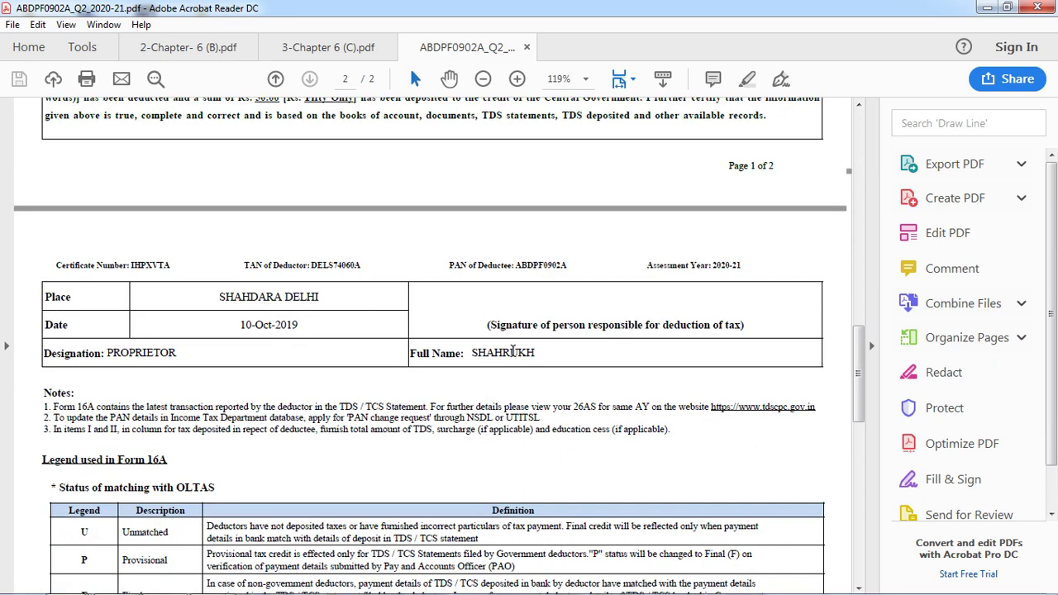
{"action": "scroll", "coordinate": [512, 352], "scroll_direction": "down", "scroll_amount": 3}
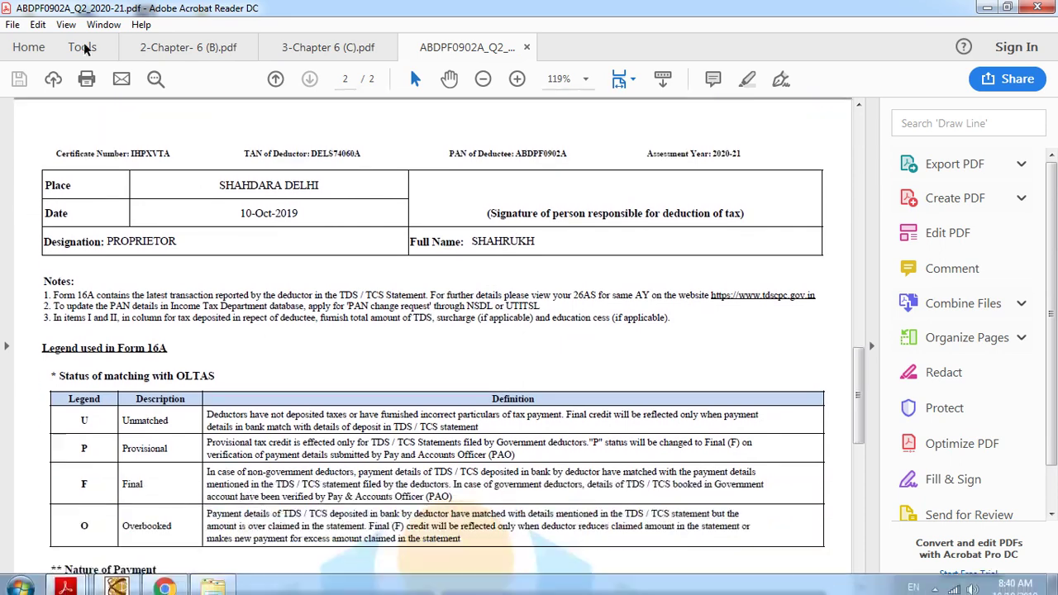
{"action": "scroll", "coordinate": [330, 372], "scroll_direction": "down", "scroll_amount": 1}
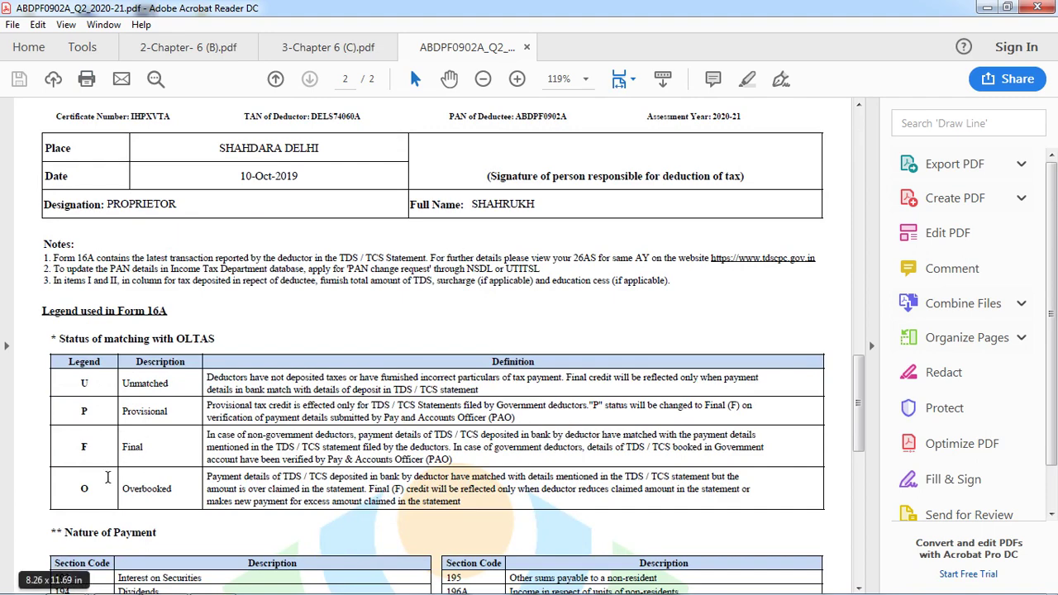
{"action": "scroll", "coordinate": [107, 477], "scroll_direction": "down", "scroll_amount": 3}
Scroll back to the top of page 1, clear the highlight, and select the certificate number.
{"action": "scroll", "coordinate": [107, 477], "scroll_direction": "up", "scroll_amount": 10}
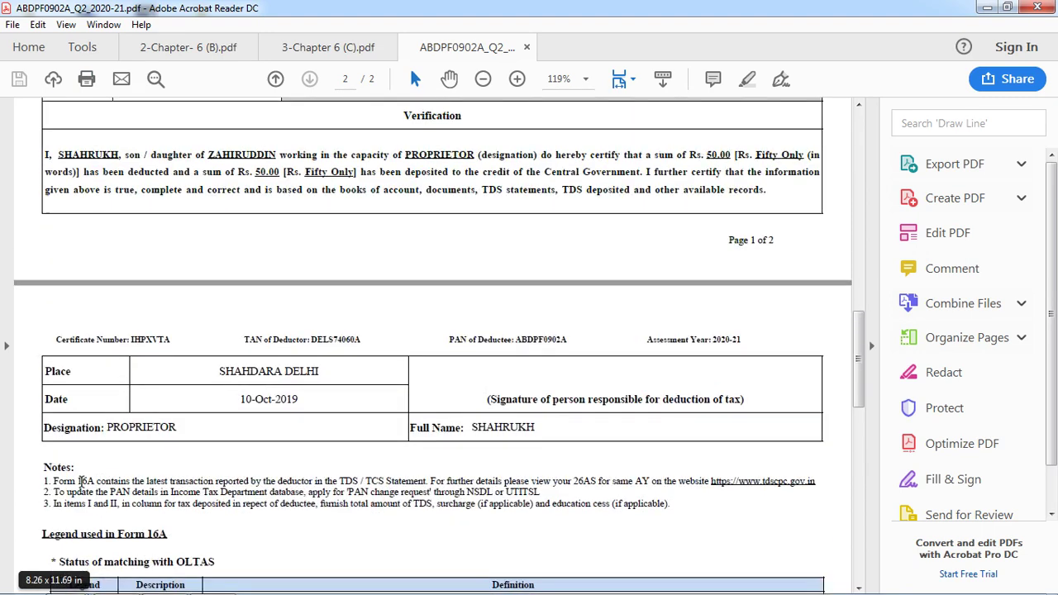
{"action": "scroll", "coordinate": [91, 479], "scroll_direction": "up", "scroll_amount": 10}
{"action": "scroll", "coordinate": [72, 483], "scroll_direction": "up", "scroll_amount": 3}
{"action": "scroll", "coordinate": [72, 483], "scroll_direction": "up", "scroll_amount": 1}
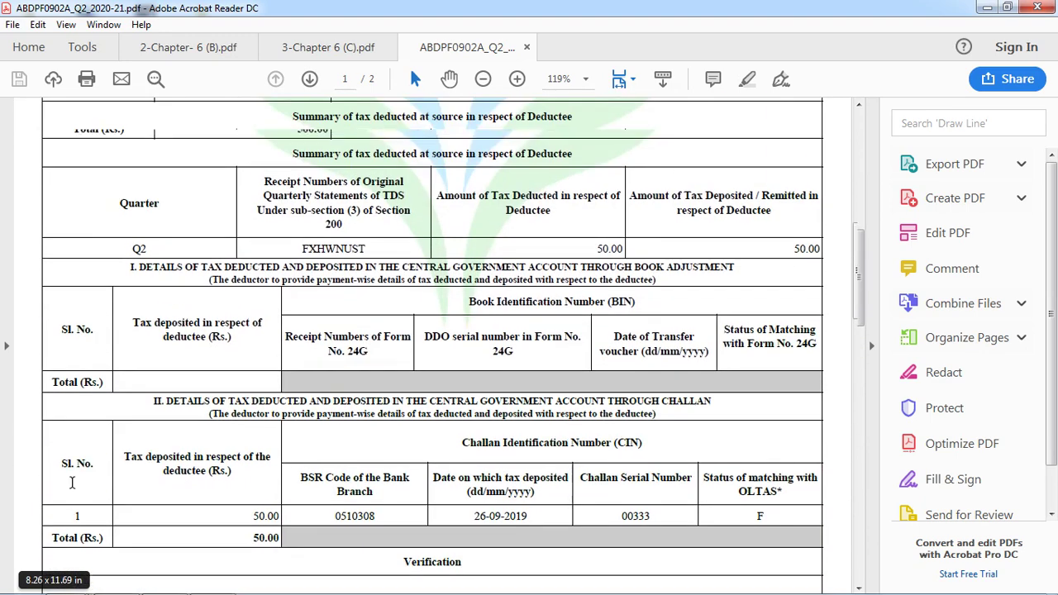
{"action": "scroll", "coordinate": [72, 488], "scroll_direction": "up", "scroll_amount": 3}
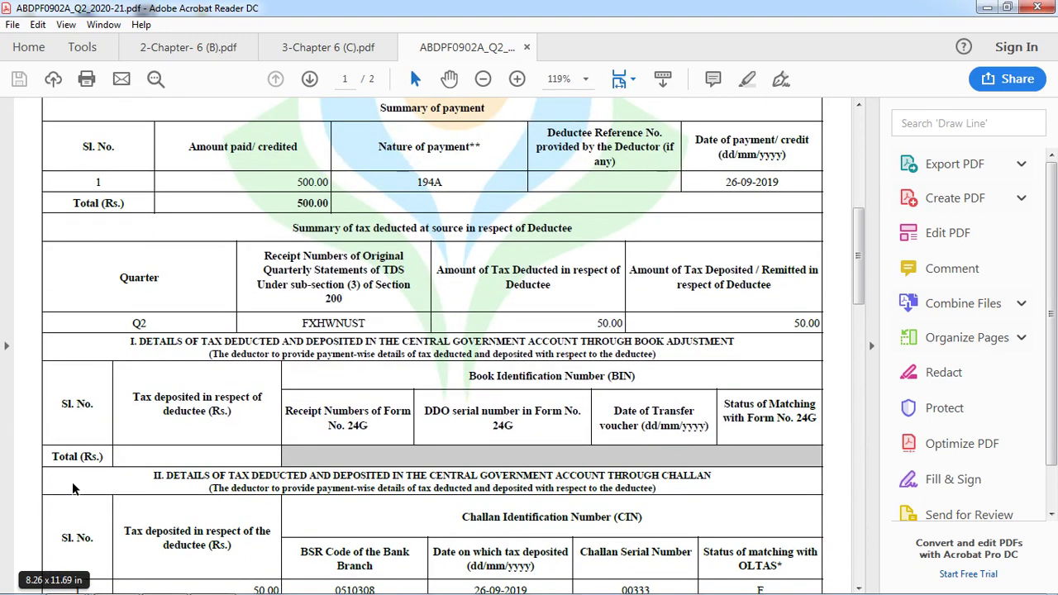
{"action": "scroll", "coordinate": [208, 338], "scroll_direction": "up", "scroll_amount": 2}
{"action": "scroll", "coordinate": [331, 335], "scroll_direction": "up", "scroll_amount": 3}
{"action": "scroll", "coordinate": [377, 335], "scroll_direction": "up", "scroll_amount": 1}
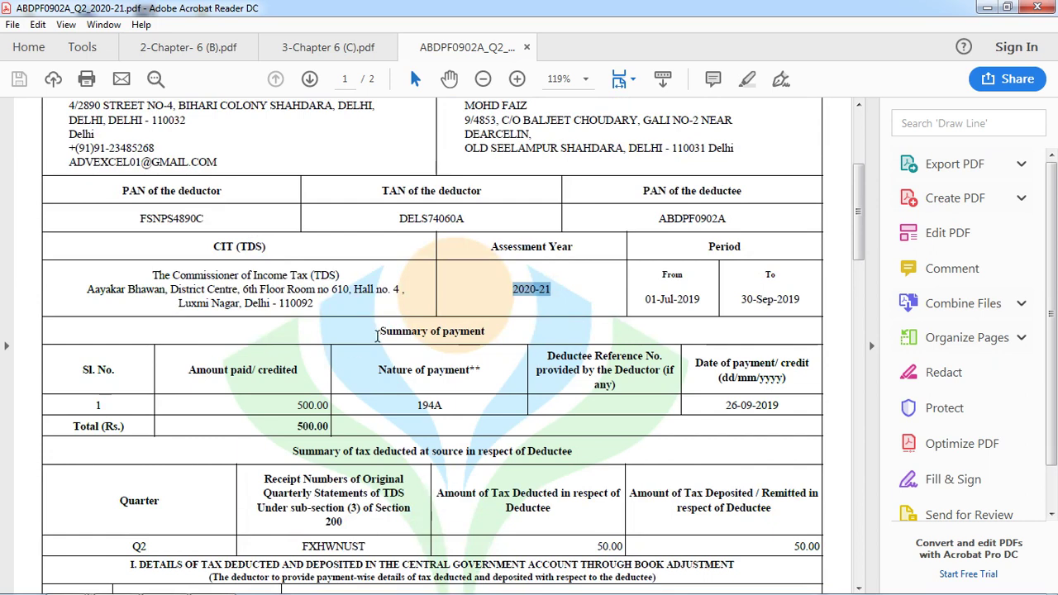
{"action": "scroll", "coordinate": [377, 335], "scroll_direction": "up", "scroll_amount": 2}
{"action": "left_click", "coordinate": [318, 377]}
{"action": "scroll", "coordinate": [306, 385], "scroll_direction": "up", "scroll_amount": 1}
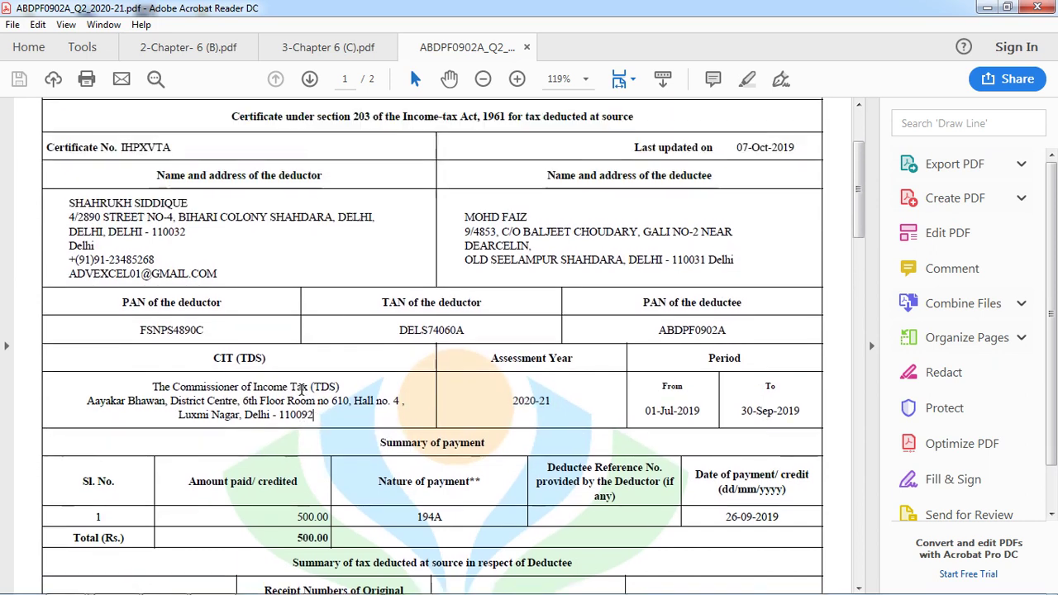
{"action": "scroll", "coordinate": [277, 401], "scroll_direction": "up", "scroll_amount": 4}
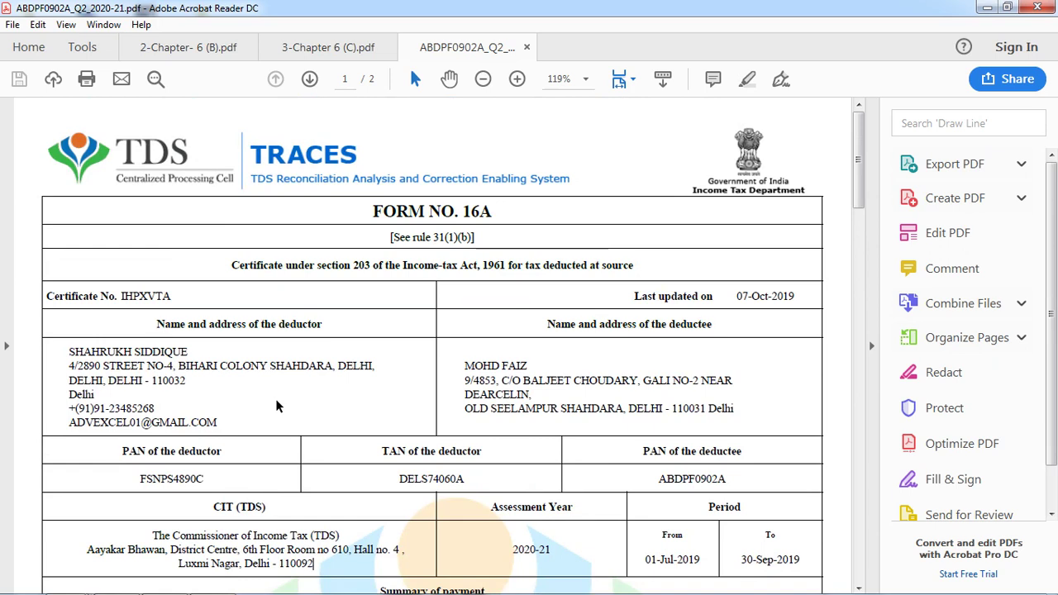
{"action": "left_click_drag", "start_coordinate": [118, 299], "coordinate": [173, 305]}
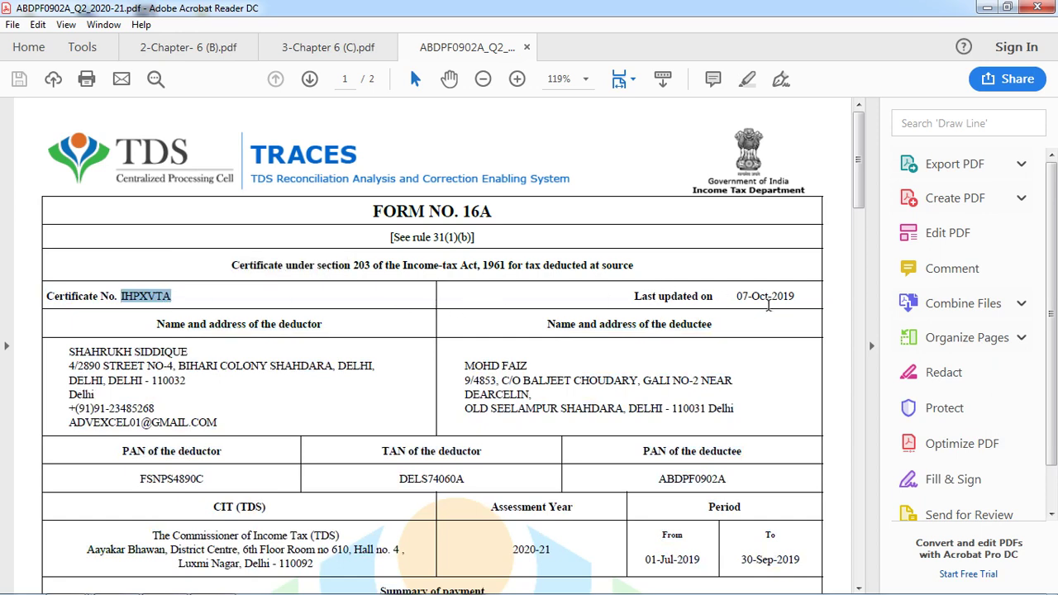
Scroll to page 2 showing 500.00 paid under 194A and 50.00 deposited, then back up.
{"action": "scroll", "coordinate": [690, 273], "scroll_direction": "down", "scroll_amount": 10}
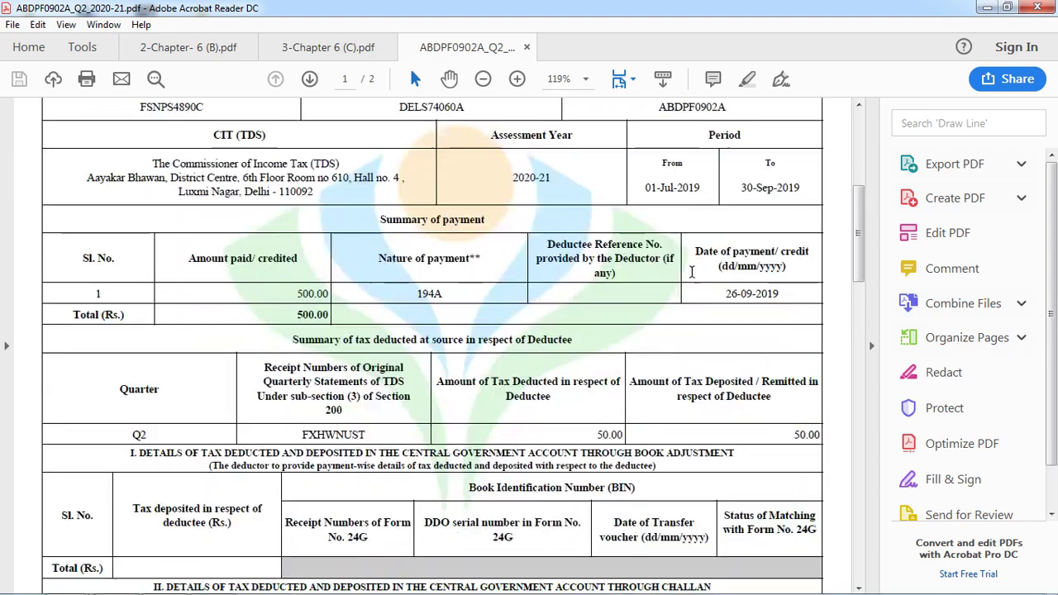
{"action": "scroll", "coordinate": [691, 273], "scroll_direction": "down", "scroll_amount": 5}
{"action": "scroll", "coordinate": [661, 302], "scroll_direction": "down", "scroll_amount": 4}
{"action": "scroll", "coordinate": [628, 326], "scroll_direction": "down", "scroll_amount": 4}
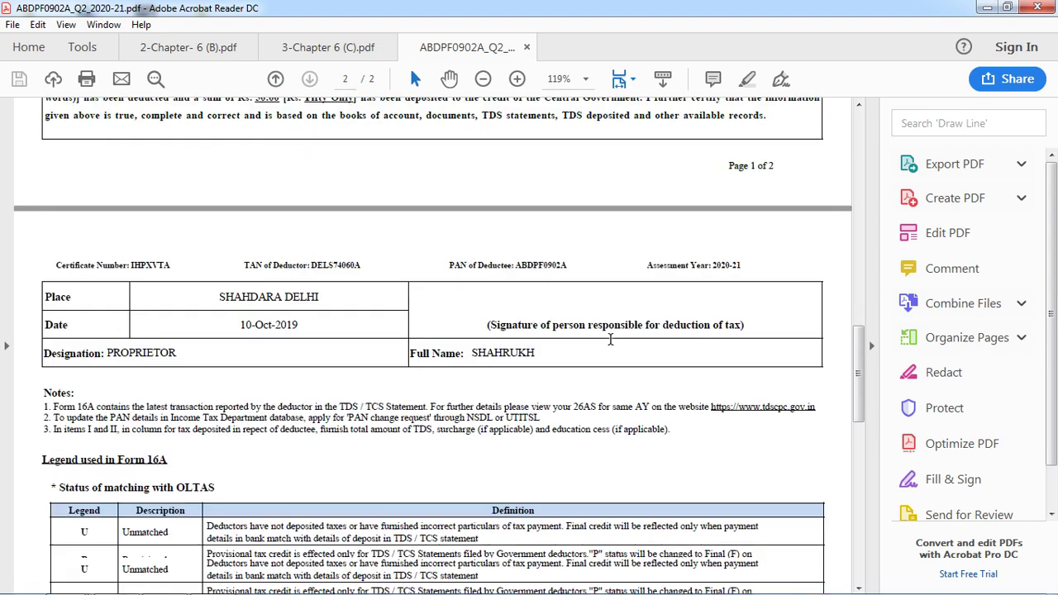
{"action": "scroll", "coordinate": [611, 338], "scroll_direction": "down", "scroll_amount": 5}
{"action": "scroll", "coordinate": [606, 347], "scroll_direction": "down", "scroll_amount": 5}
{"action": "scroll", "coordinate": [579, 372], "scroll_direction": "down", "scroll_amount": 3}
{"action": "scroll", "coordinate": [555, 391], "scroll_direction": "down", "scroll_amount": 4}
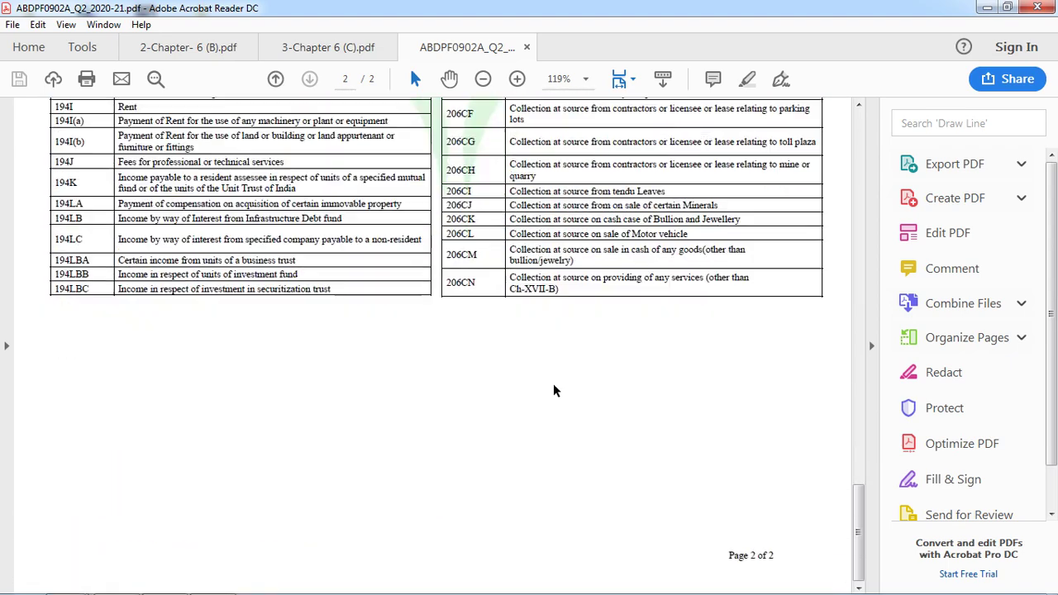
{"action": "scroll", "coordinate": [550, 384], "scroll_direction": "up", "scroll_amount": 5}
{"action": "scroll", "coordinate": [533, 359], "scroll_direction": "up", "scroll_amount": 5}
{"action": "scroll", "coordinate": [508, 330], "scroll_direction": "up", "scroll_amount": 5}
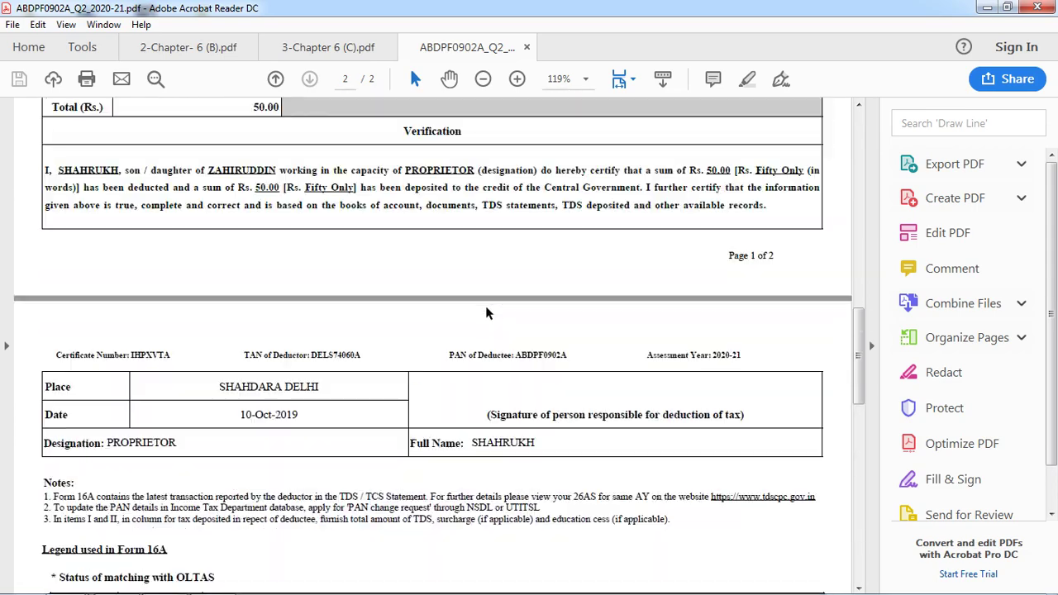
{"action": "scroll", "coordinate": [487, 310], "scroll_direction": "up", "scroll_amount": 4}
{"action": "scroll", "coordinate": [485, 305], "scroll_direction": "up", "scroll_amount": 5}
Minimise Acrobat, restore WEB-e-TDS and run Online Utility > TRACES File Status/Download Form16A File.
{"action": "left_click", "coordinate": [987, 8]}
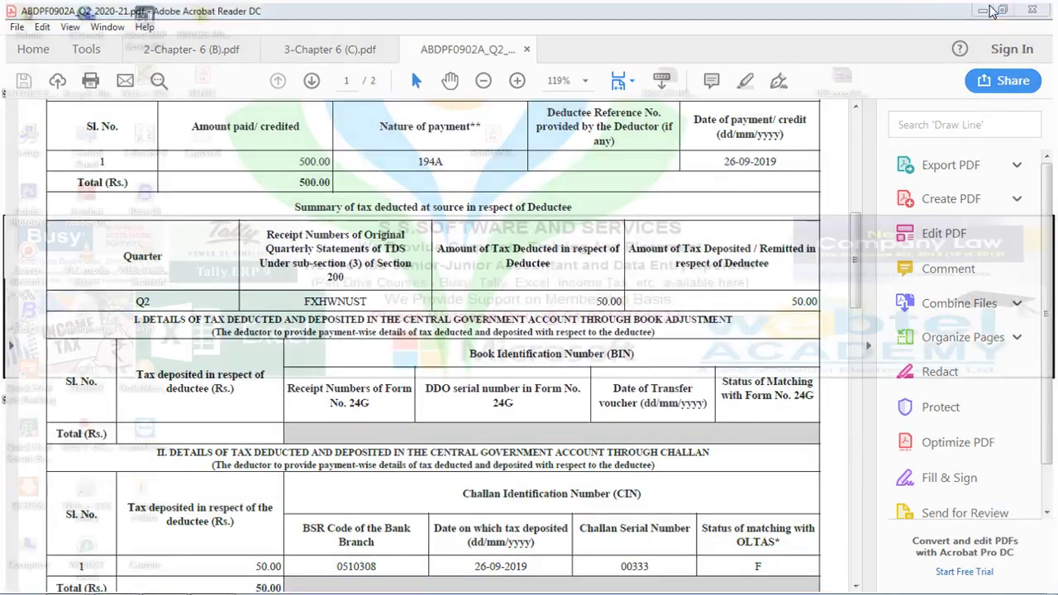
{"action": "left_click", "coordinate": [117, 580]}
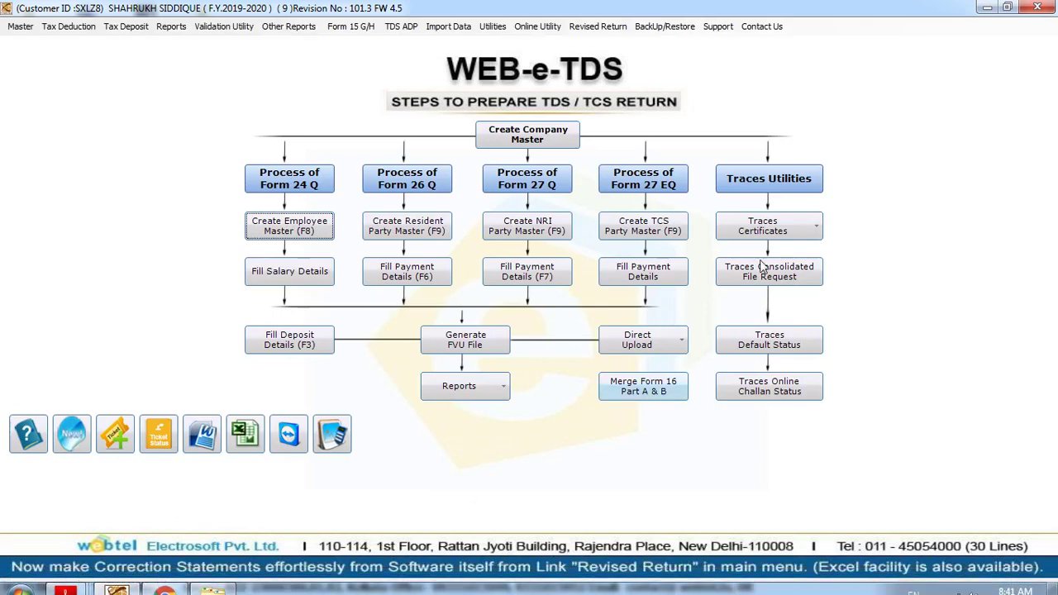
{"action": "left_click", "coordinate": [537, 29]}
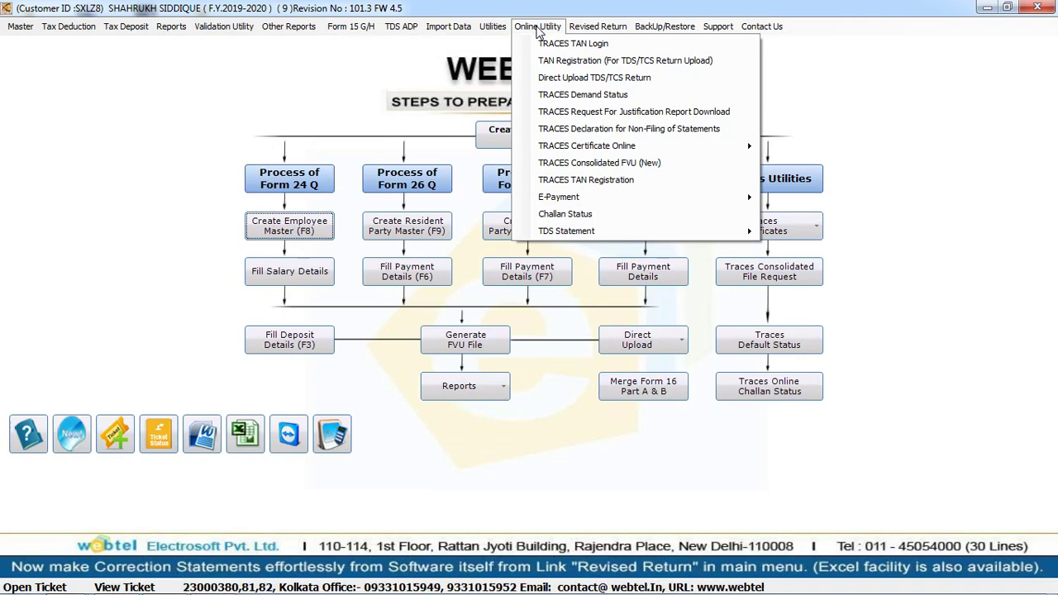
{"action": "mouse_move", "coordinate": [601, 154]}
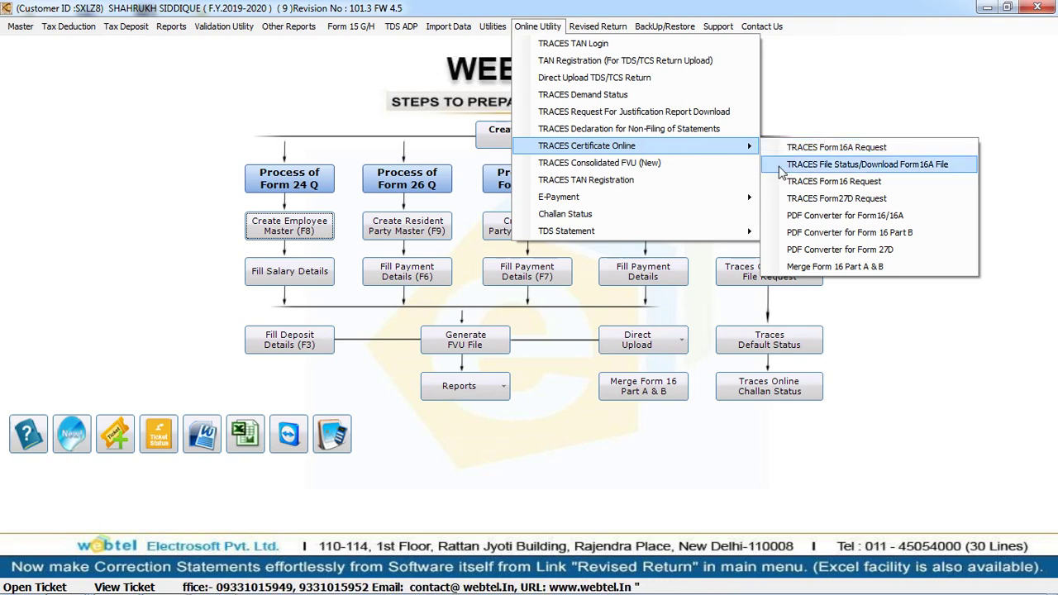
{"action": "left_click", "coordinate": [777, 168]}
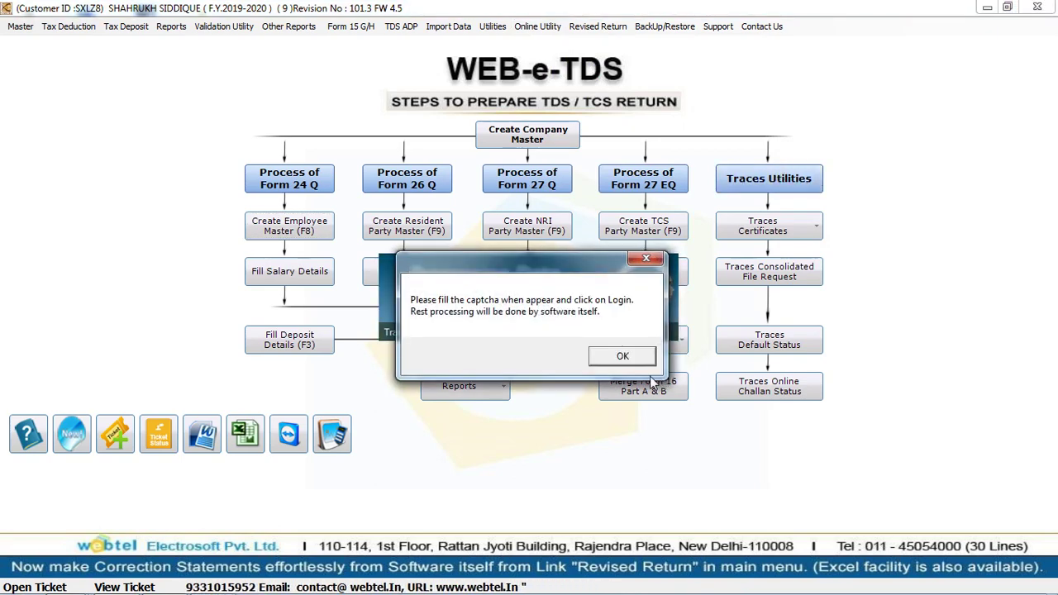
Log in to TRACES with the verification code and choose the available Bulk Form 16A File request.
{"action": "left_click", "coordinate": [623, 357]}
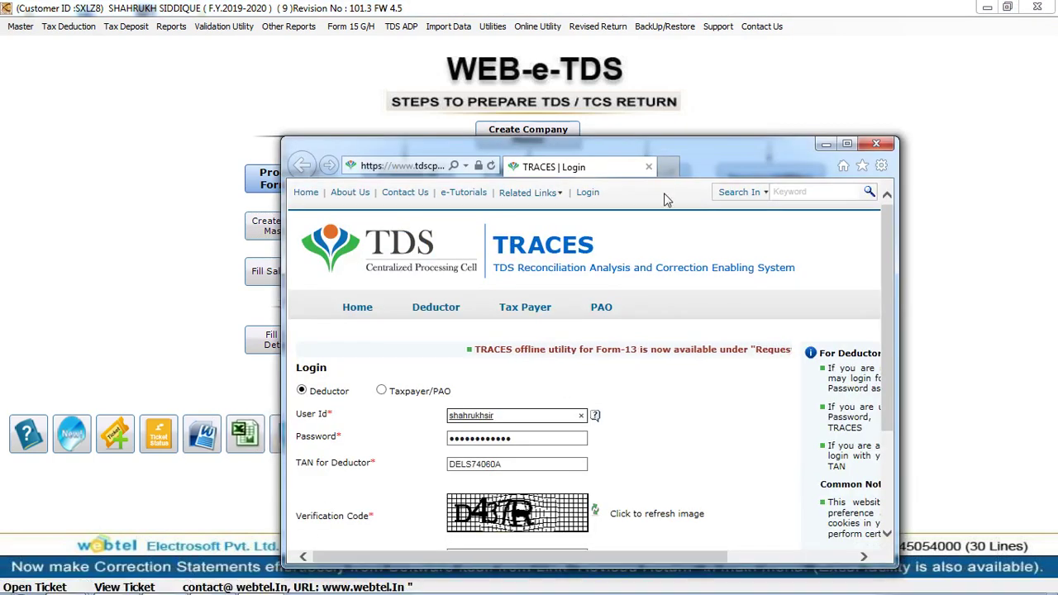
{"action": "left_click_drag", "start_coordinate": [687, 147], "coordinate": [697, 55]}
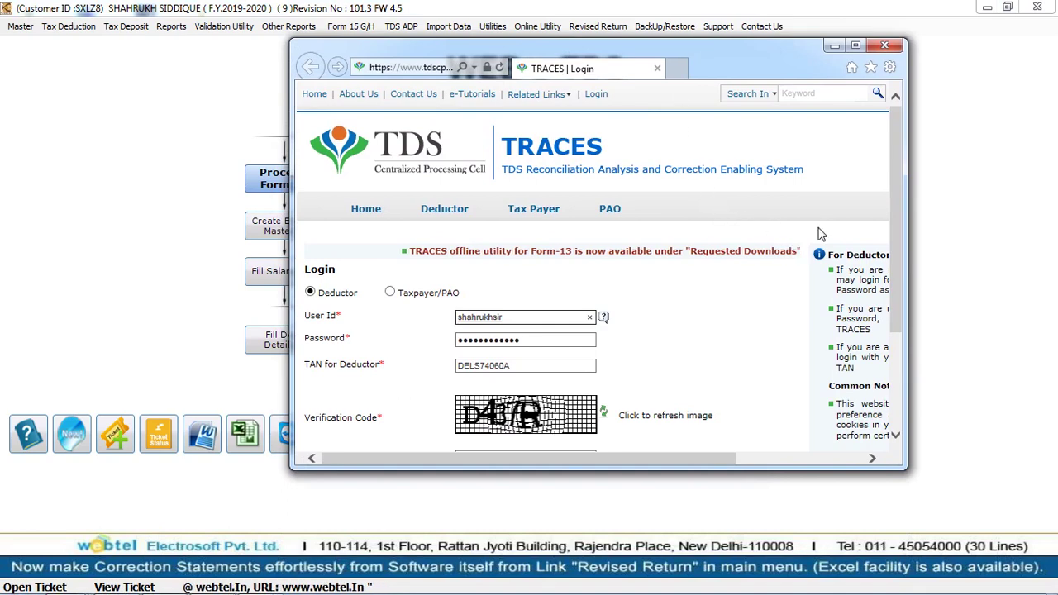
{"action": "scroll", "coordinate": [880, 387], "scroll_direction": "down", "scroll_amount": 3}
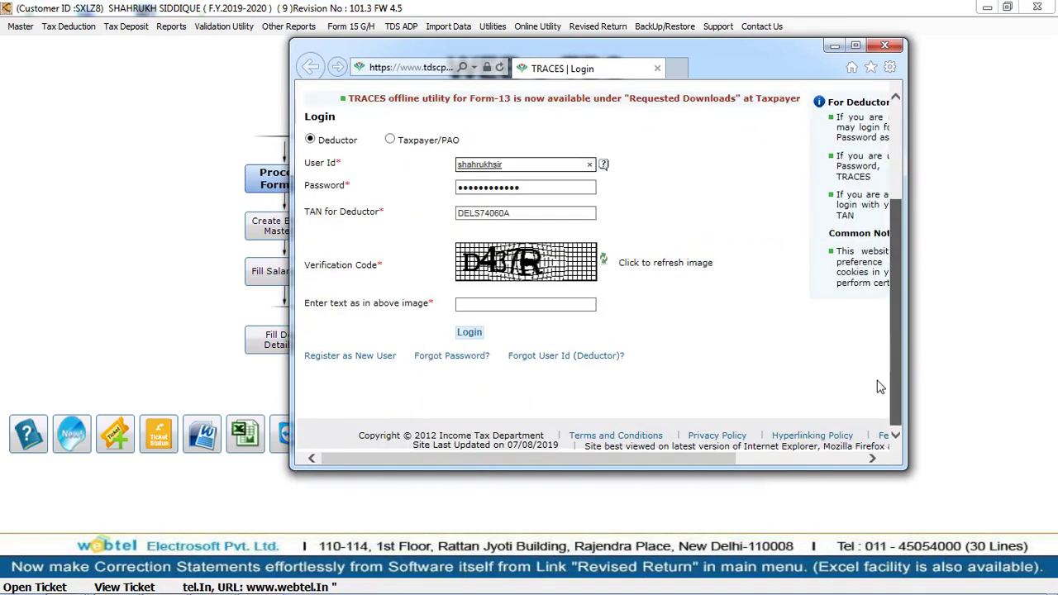
{"action": "left_click", "coordinate": [525, 304]}
{"action": "type", "text": "D4"}
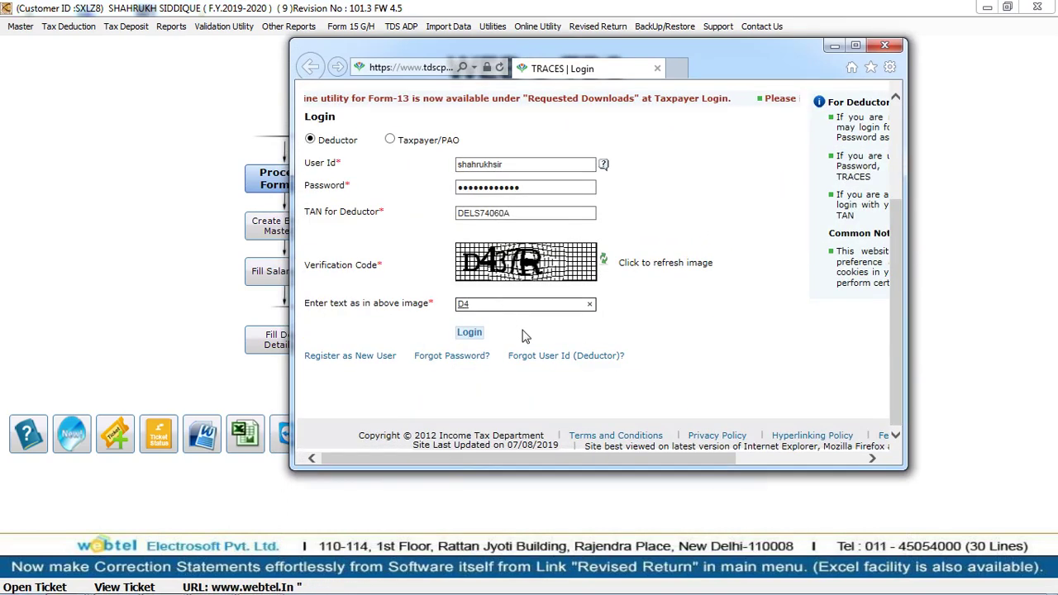
{"action": "type", "text": "3"}
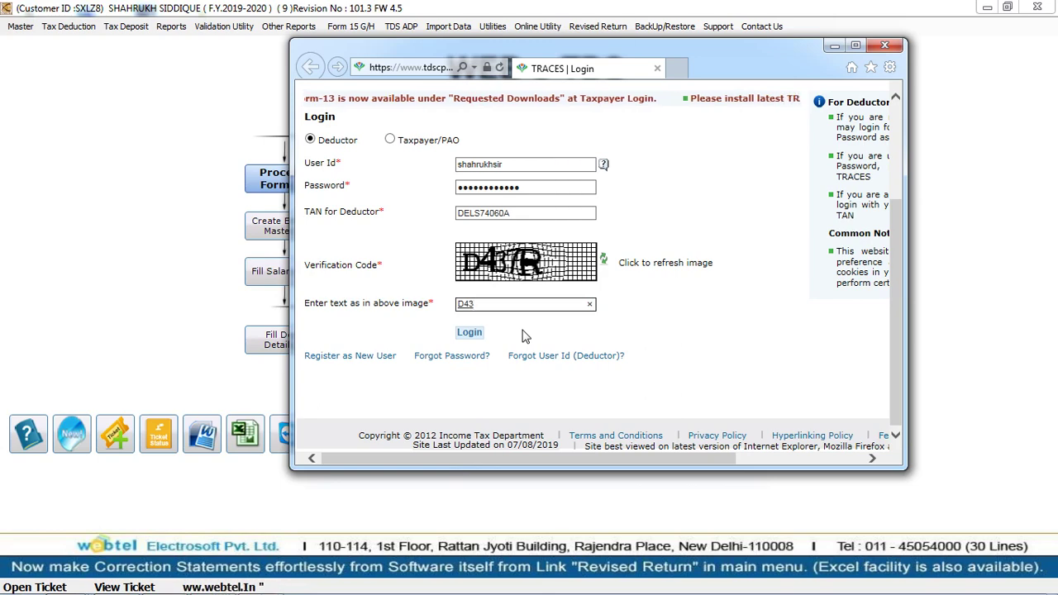
{"action": "type", "text": "7R"}
{"action": "key", "text": "Tab"}
{"action": "key", "text": "Return"}
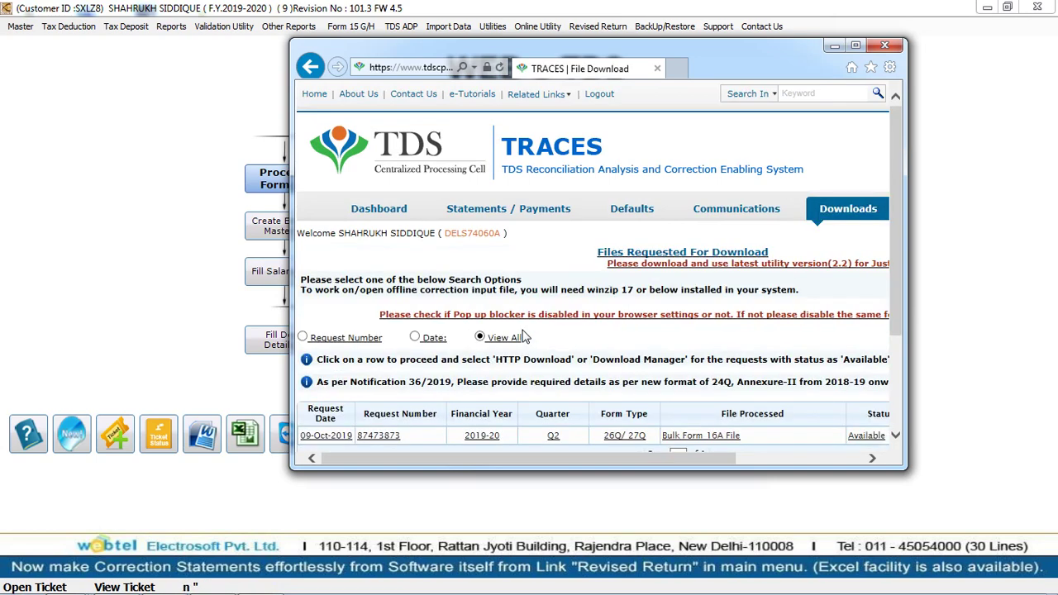
{"action": "left_click", "coordinate": [856, 45]}
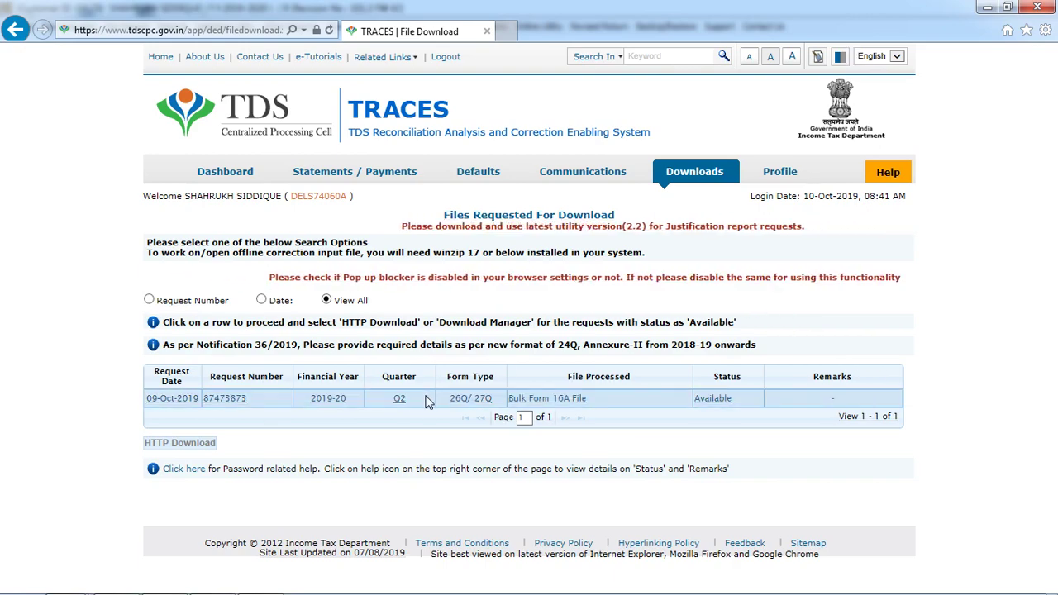
{"action": "left_click", "coordinate": [396, 397]}
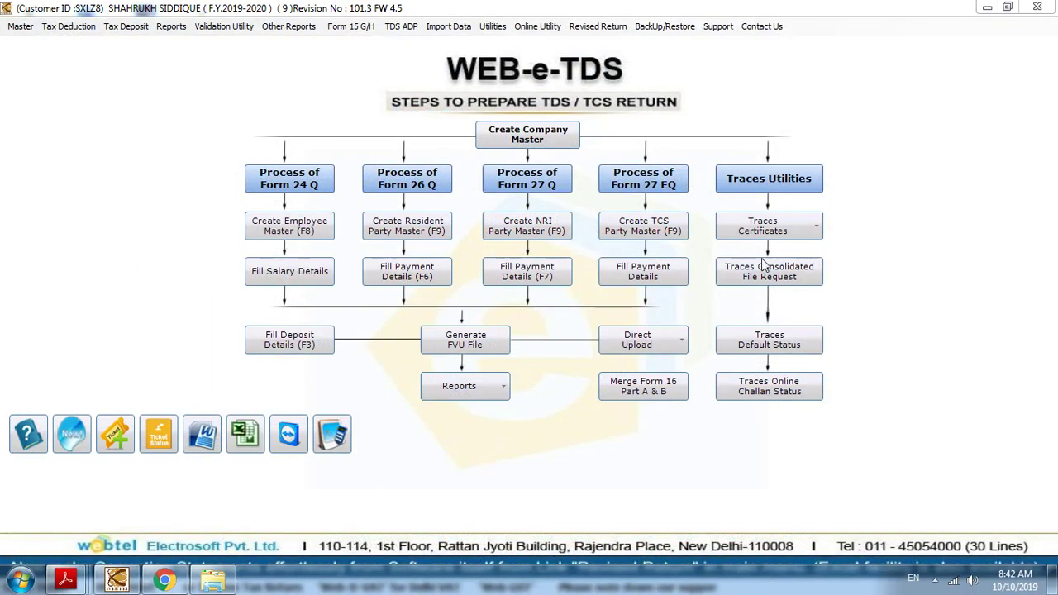
Relaunch TRACES File Status/Download Form16A File from Online Utility and dismiss the captcha instructions message.
{"action": "left_click", "coordinate": [538, 26]}
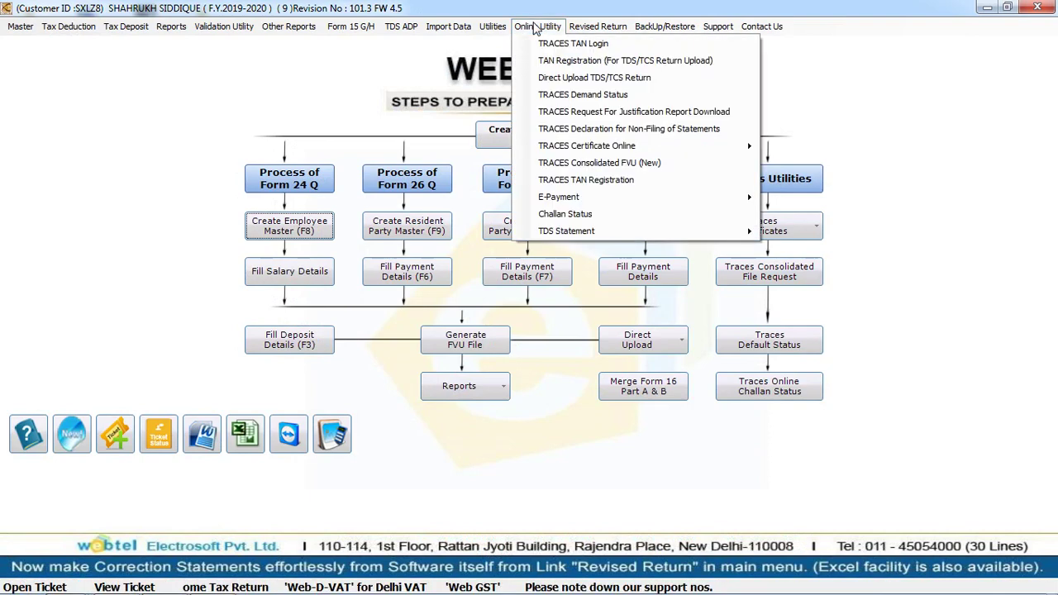
{"action": "mouse_move", "coordinate": [637, 146]}
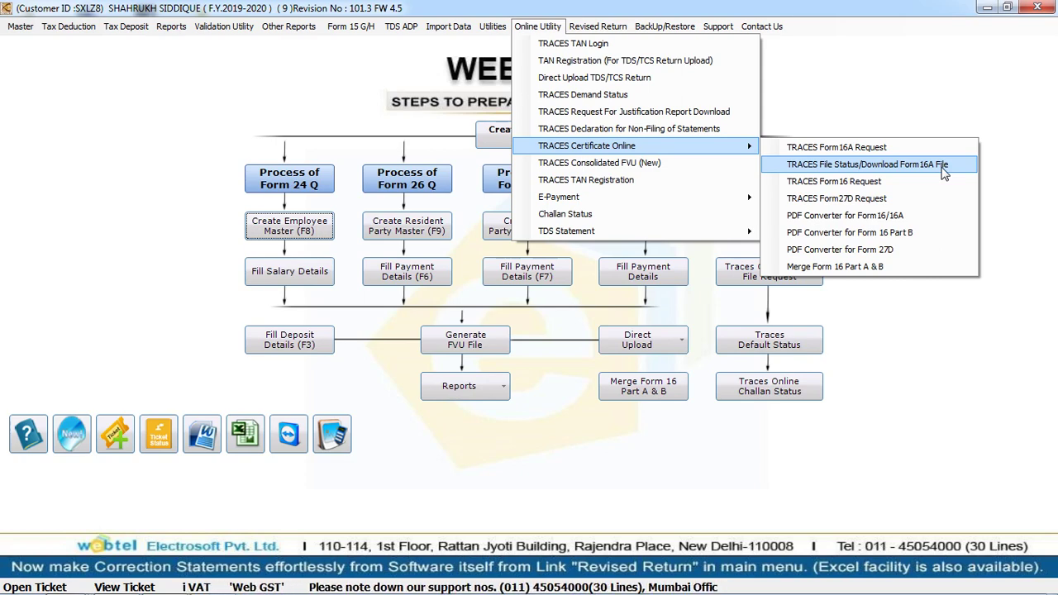
{"action": "left_click", "coordinate": [943, 165]}
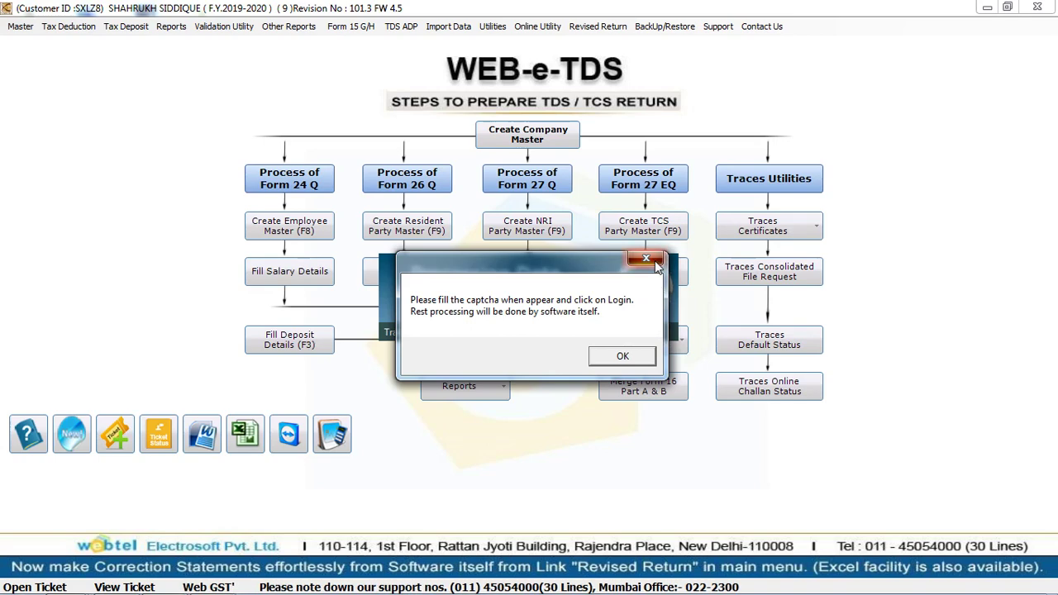
{"action": "left_click", "coordinate": [646, 258]}
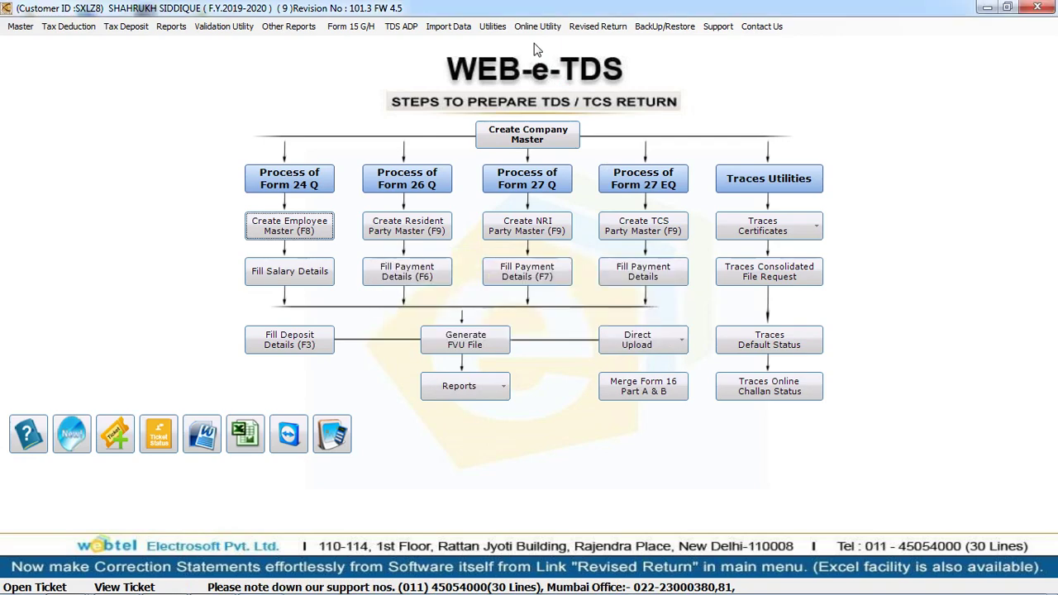
Log back into TRACES with the verification code and select the Available 2019-20 Q2 Bulk Form 16A File request.
{"action": "left_click", "coordinate": [263, 581]}
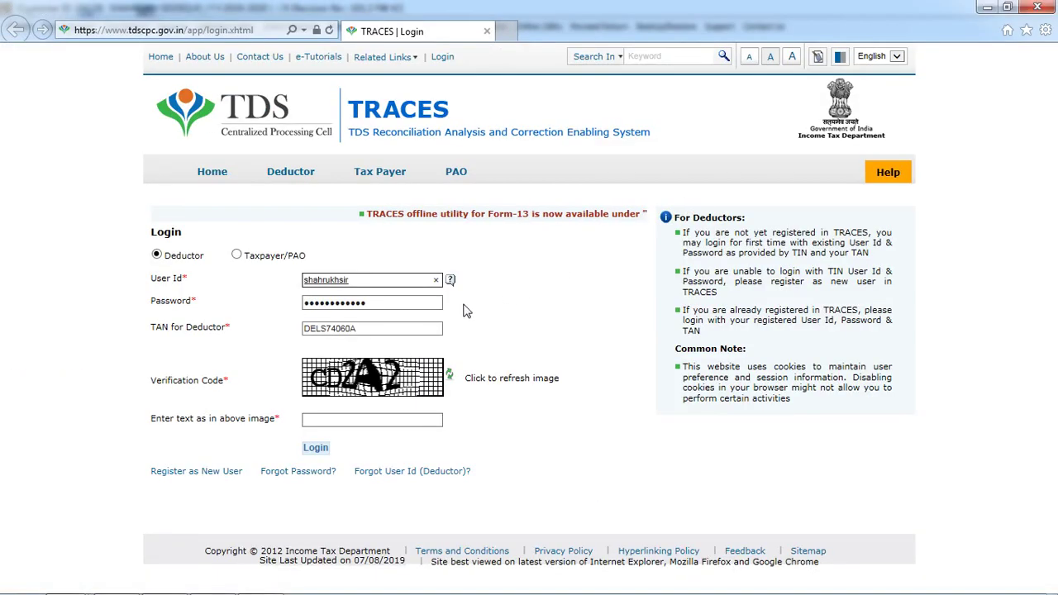
{"action": "left_click", "coordinate": [354, 423]}
{"action": "type", "text": "C"}
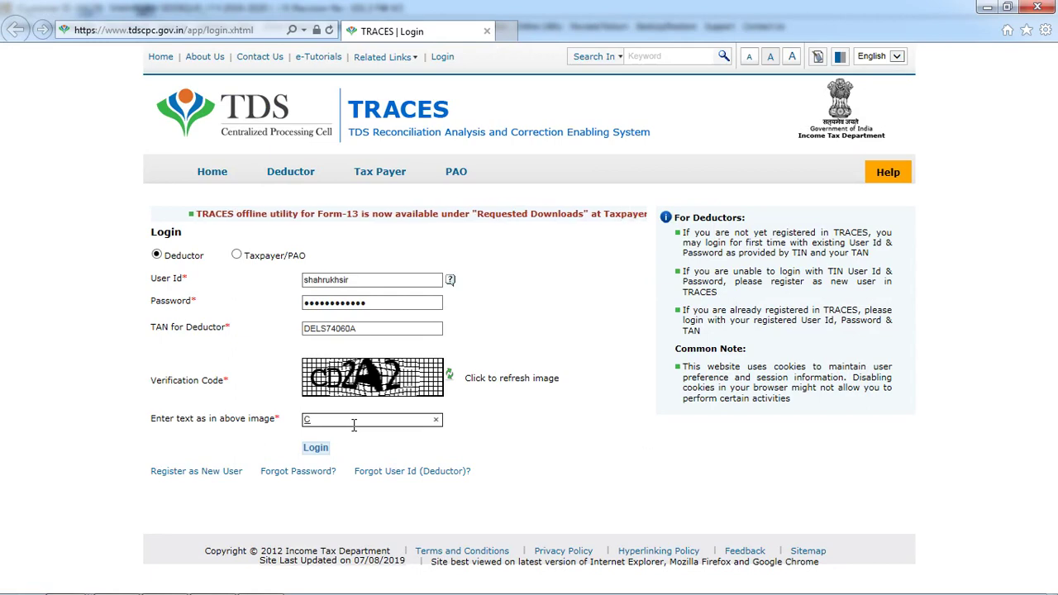
{"action": "type", "text": "D2A"}
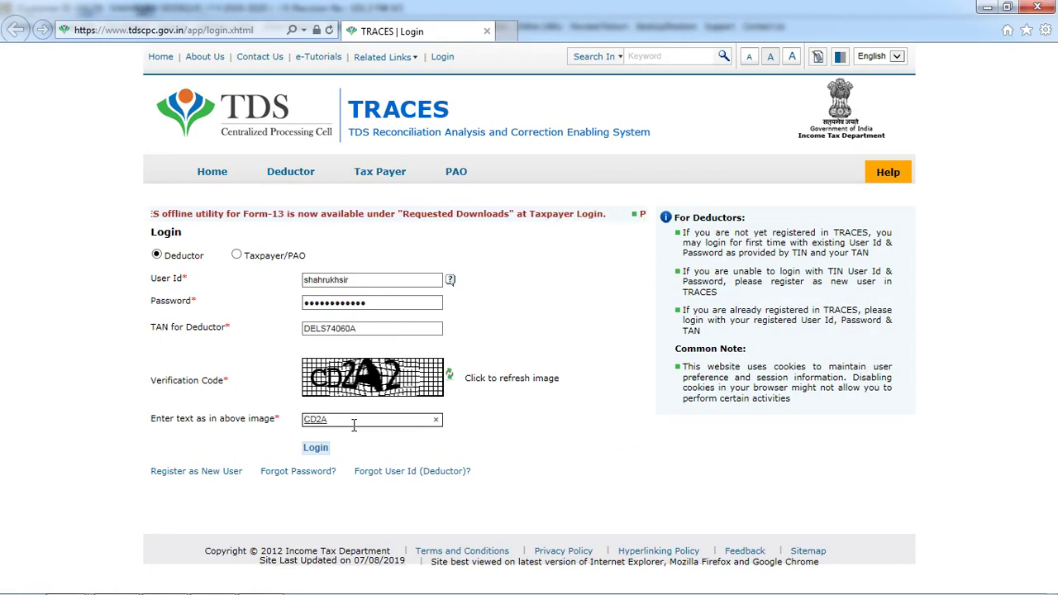
{"action": "type", "text": "2"}
{"action": "key", "text": "Return"}
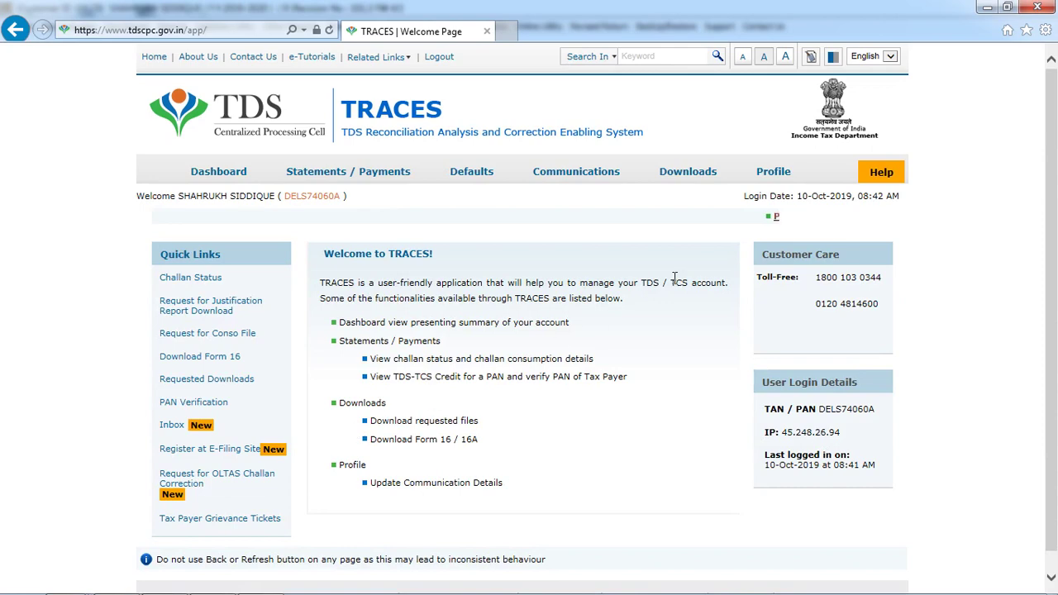
{"action": "left_click", "coordinate": [702, 198]}
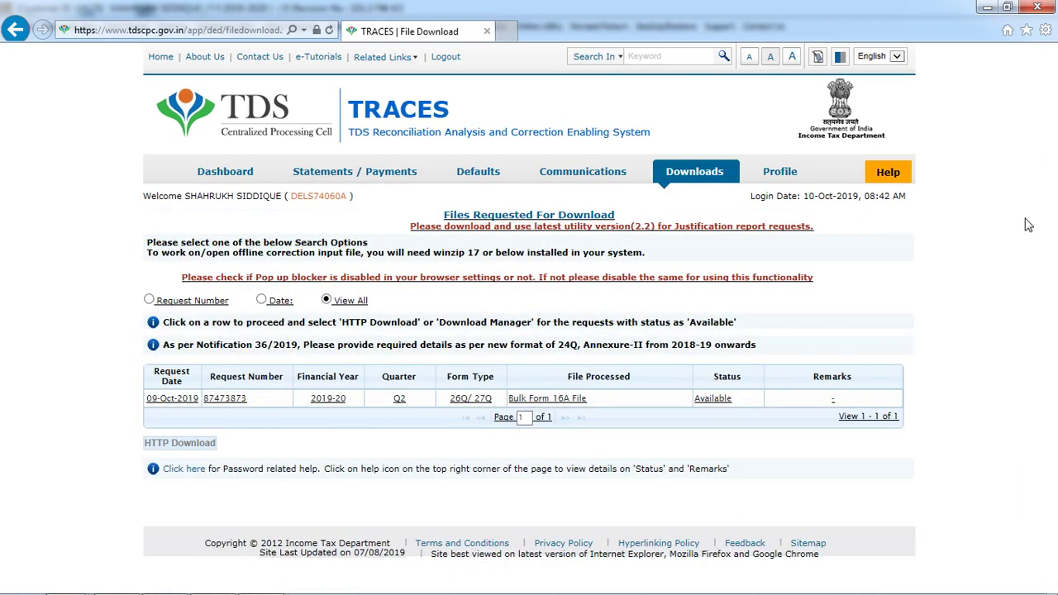
{"action": "left_click", "coordinate": [710, 398]}
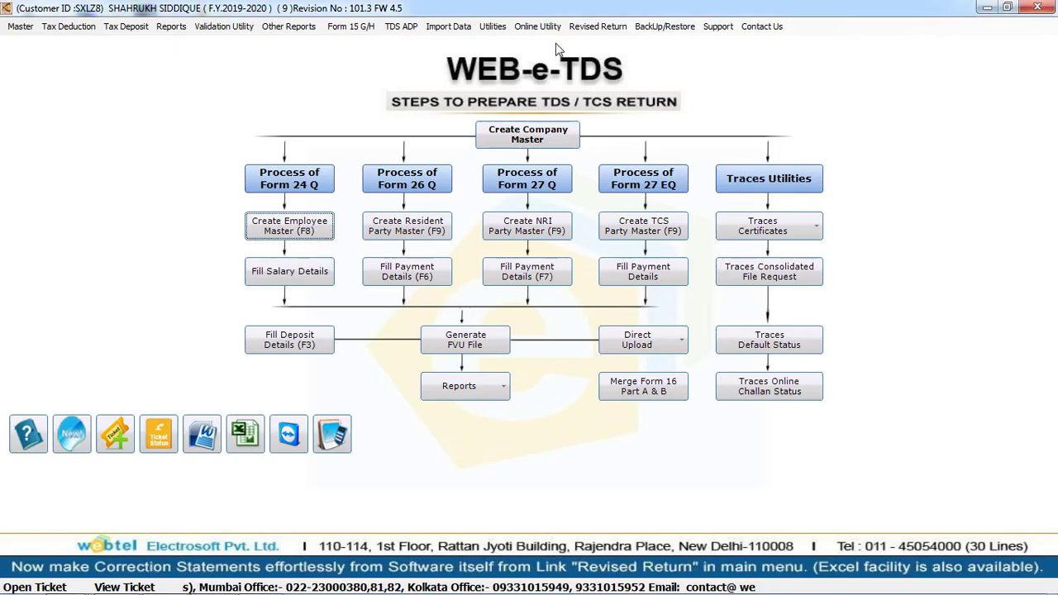
Run the PDF Converter for Form16/16A from Online Utility > TRACES Certificate Online.
{"action": "left_click", "coordinate": [535, 26]}
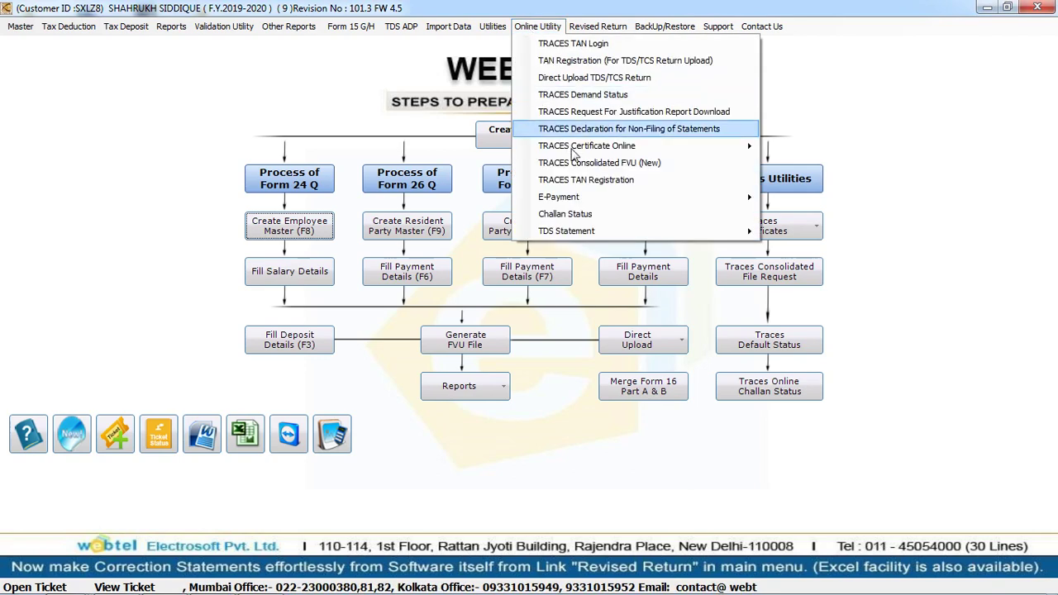
{"action": "mouse_move", "coordinate": [629, 147]}
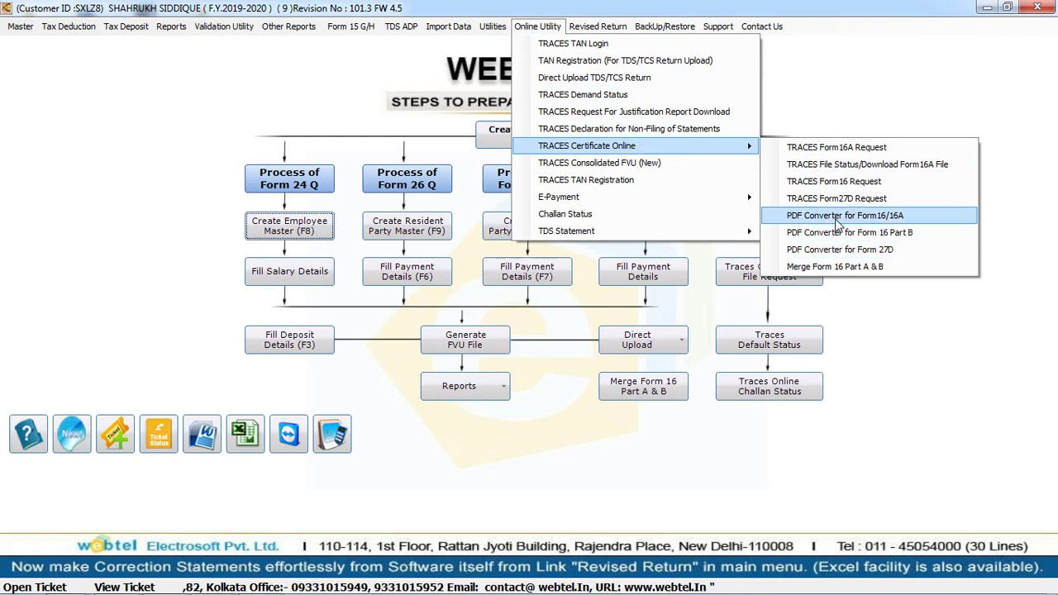
{"action": "left_click", "coordinate": [837, 216]}
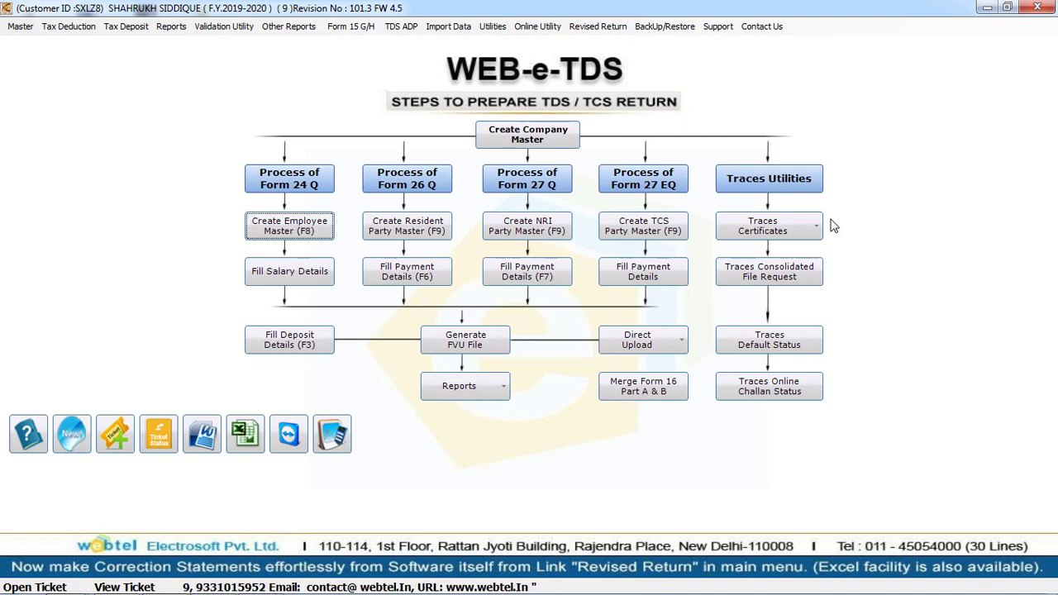
{"action": "mouse_move", "coordinate": [839, 592]}
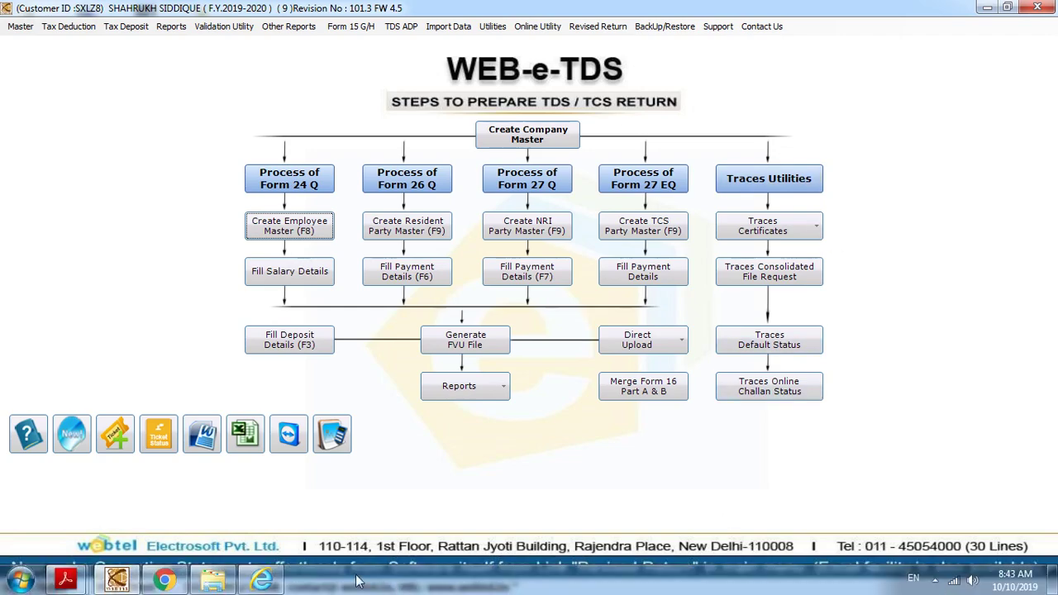
Return from the TRACES browser to WEB-e-TDS, rerun the PDF converter, and reopen TRACES Certificate Online options.
{"action": "left_click", "coordinate": [263, 579]}
{"action": "left_click", "coordinate": [263, 579]}
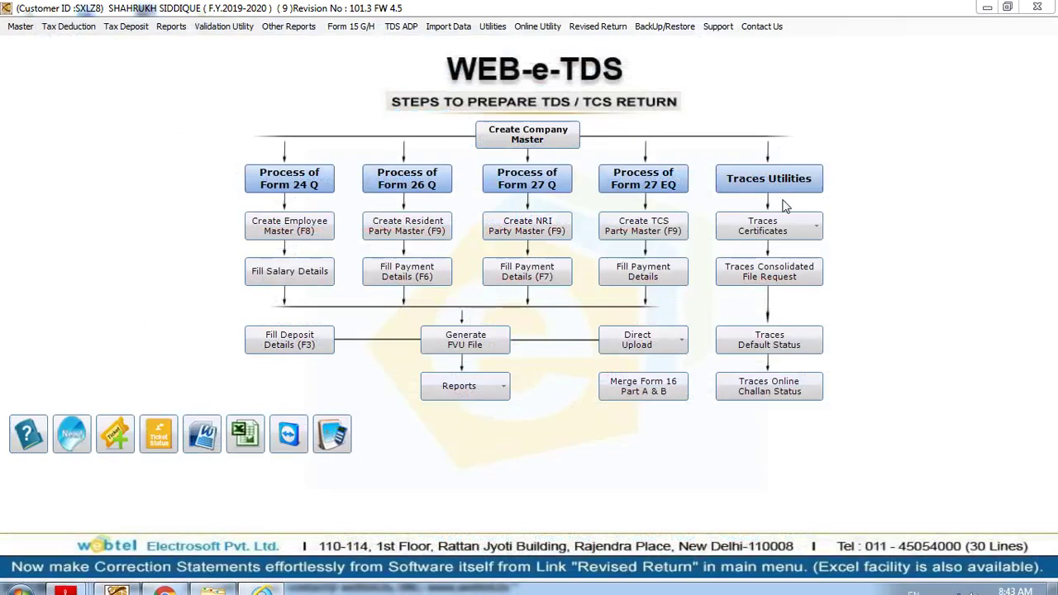
{"action": "left_click", "coordinate": [541, 26]}
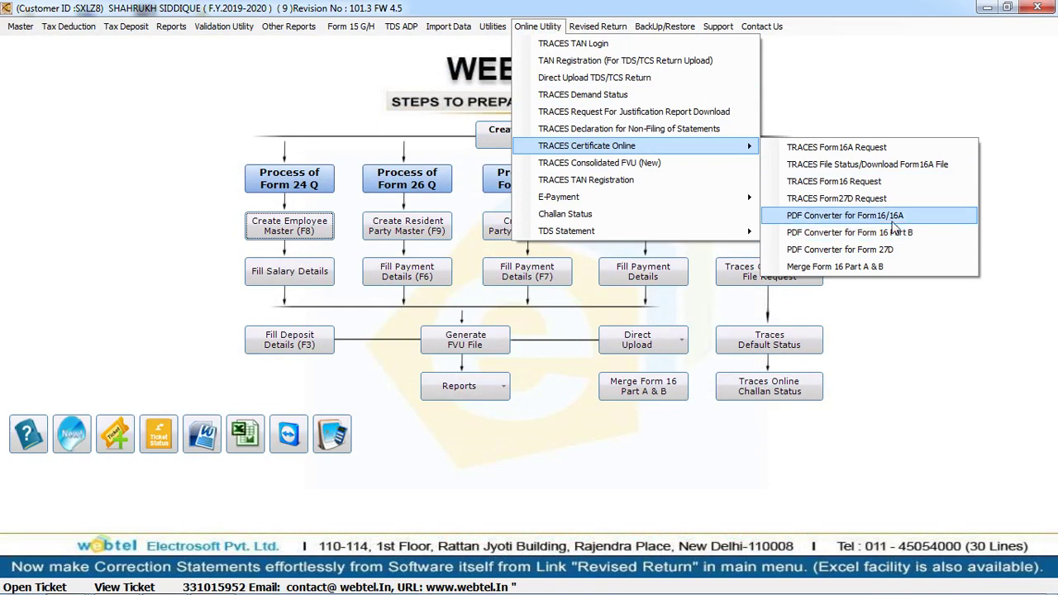
{"action": "left_click", "coordinate": [892, 217]}
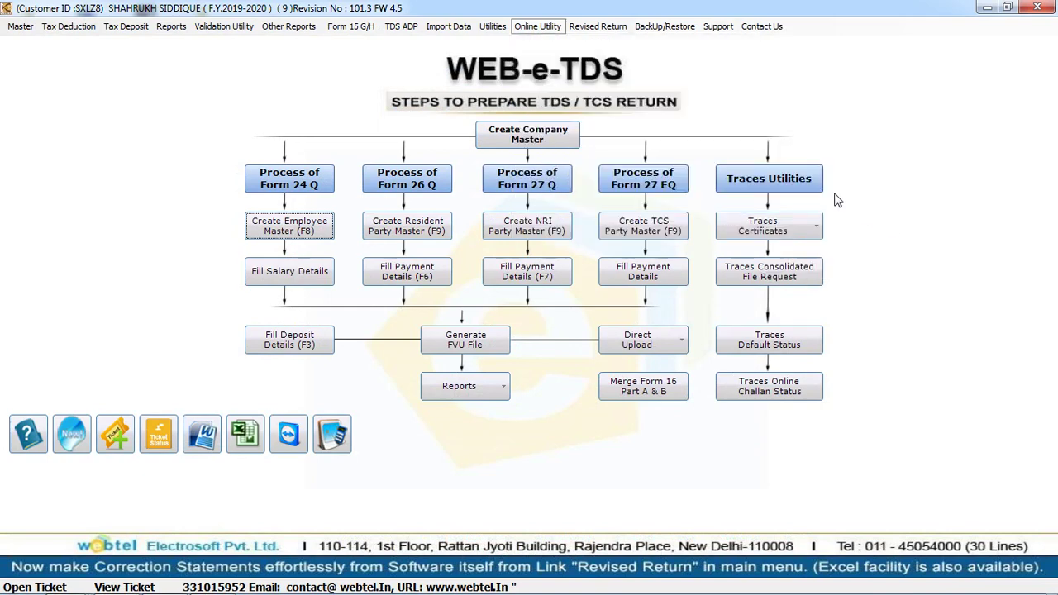
{"action": "left_click", "coordinate": [524, 30]}
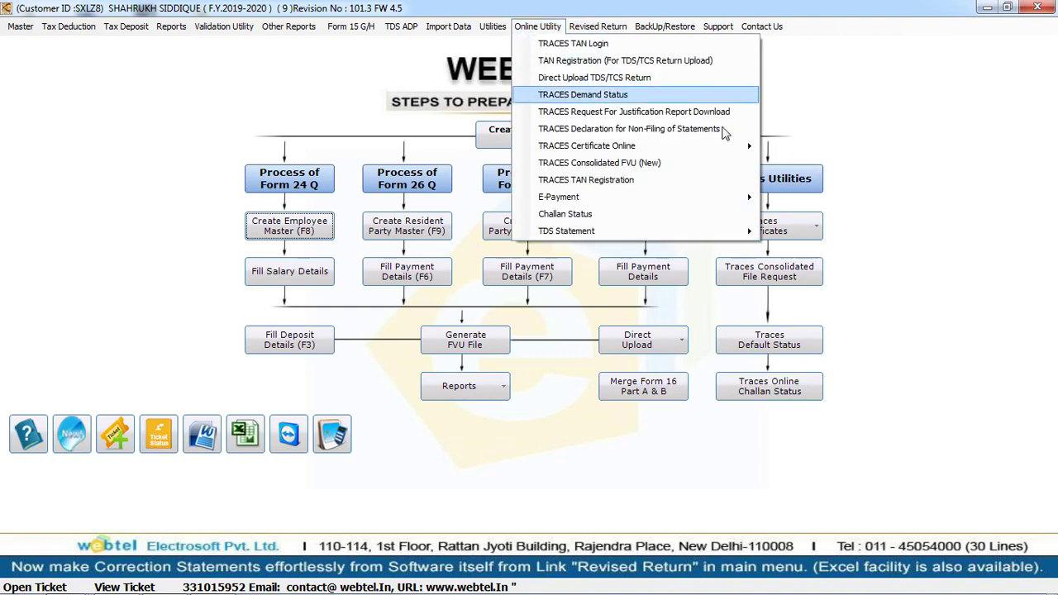
{"action": "mouse_move", "coordinate": [760, 146]}
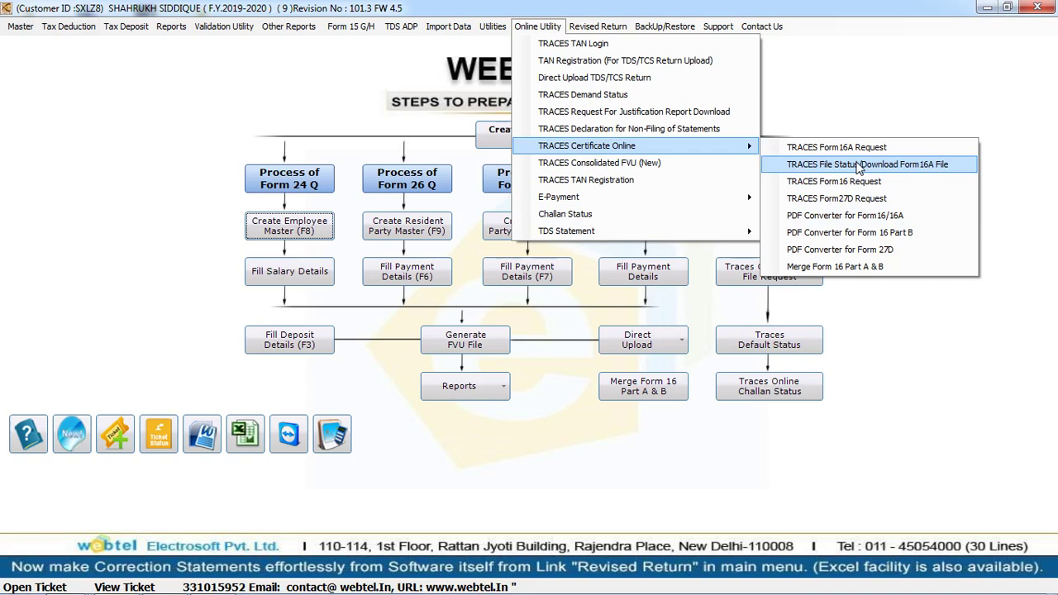
Launch TRACES File Status/Download Form16A File, accept the captcha note, maximize login, and submit the verification code.
{"action": "left_click", "coordinate": [859, 164]}
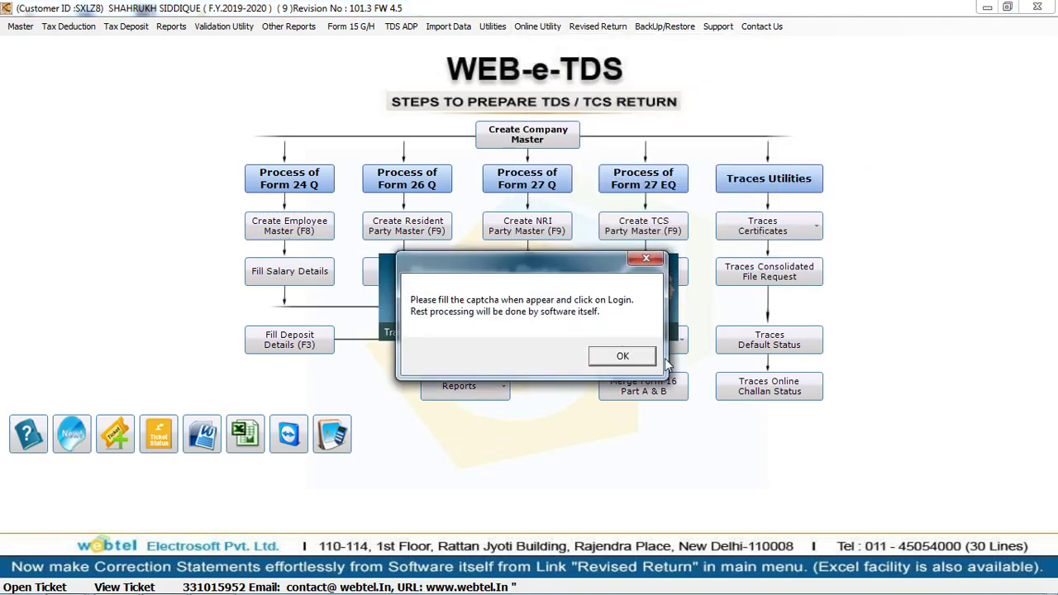
{"action": "left_click", "coordinate": [620, 356]}
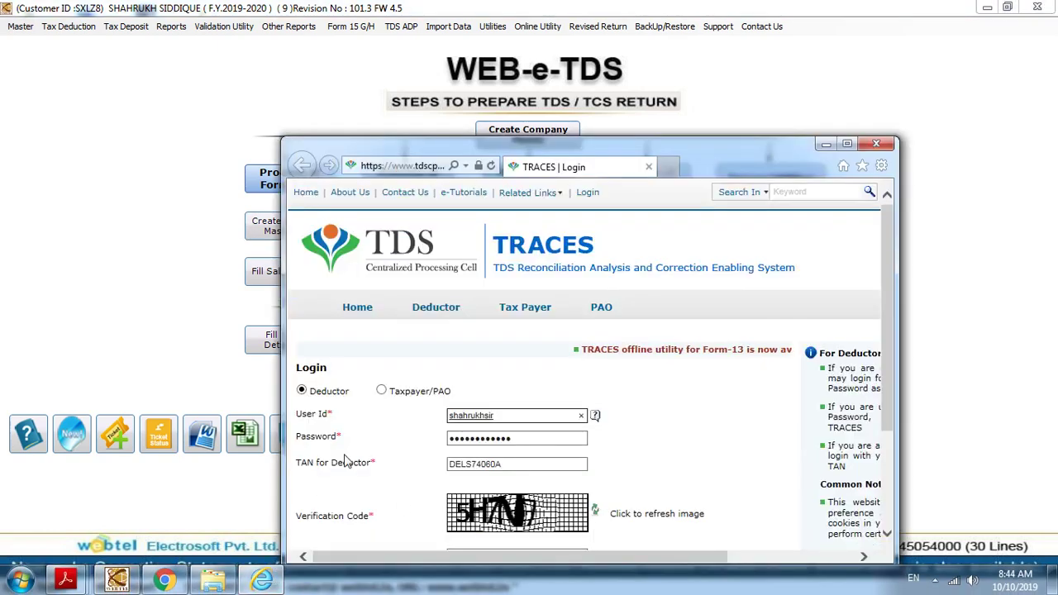
{"action": "left_click", "coordinate": [846, 144]}
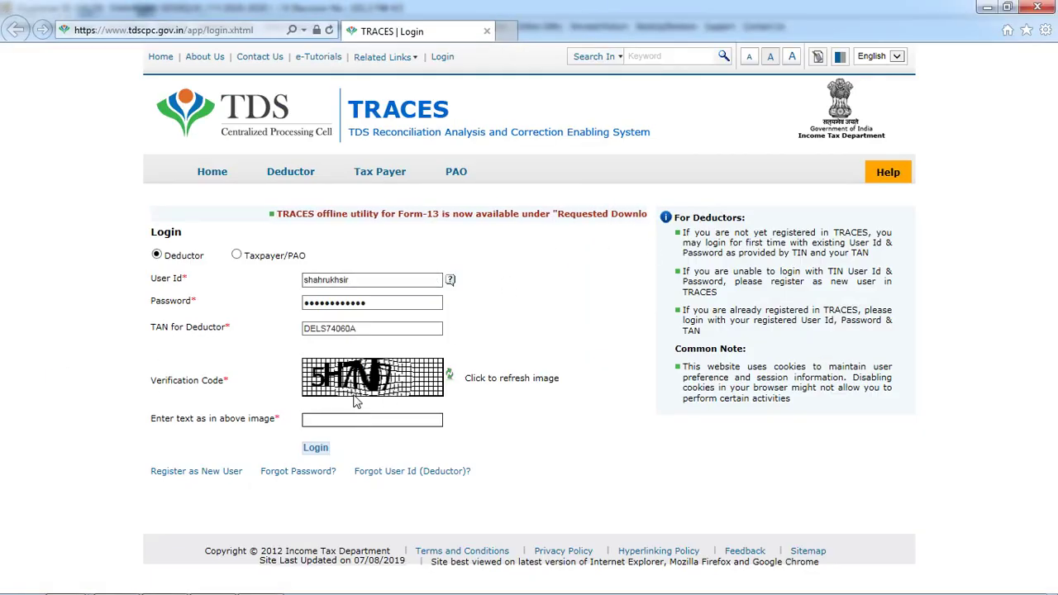
{"action": "type", "text": "5"}
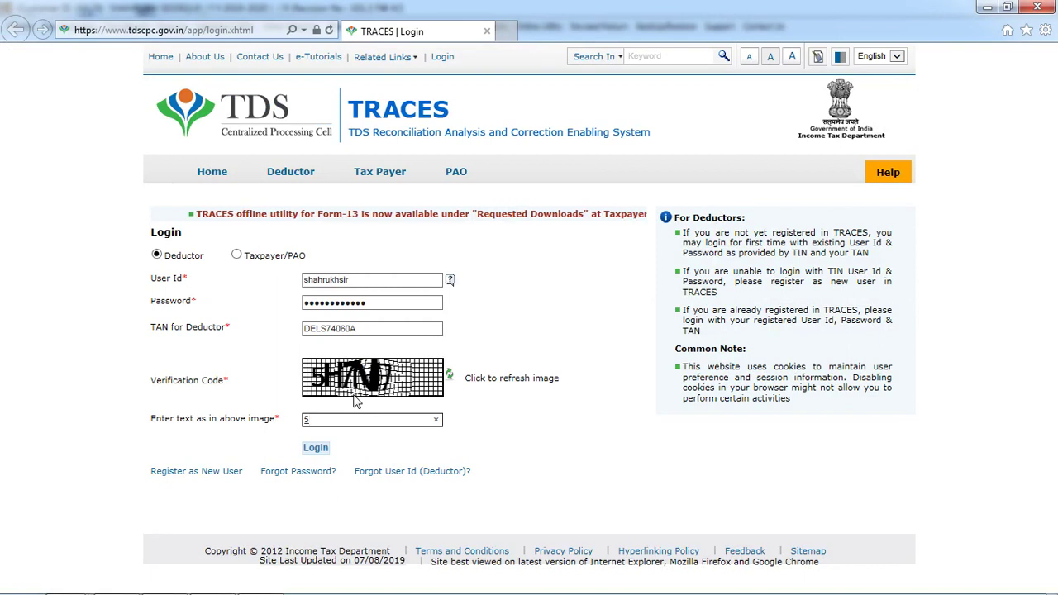
{"action": "type", "text": "H7"}
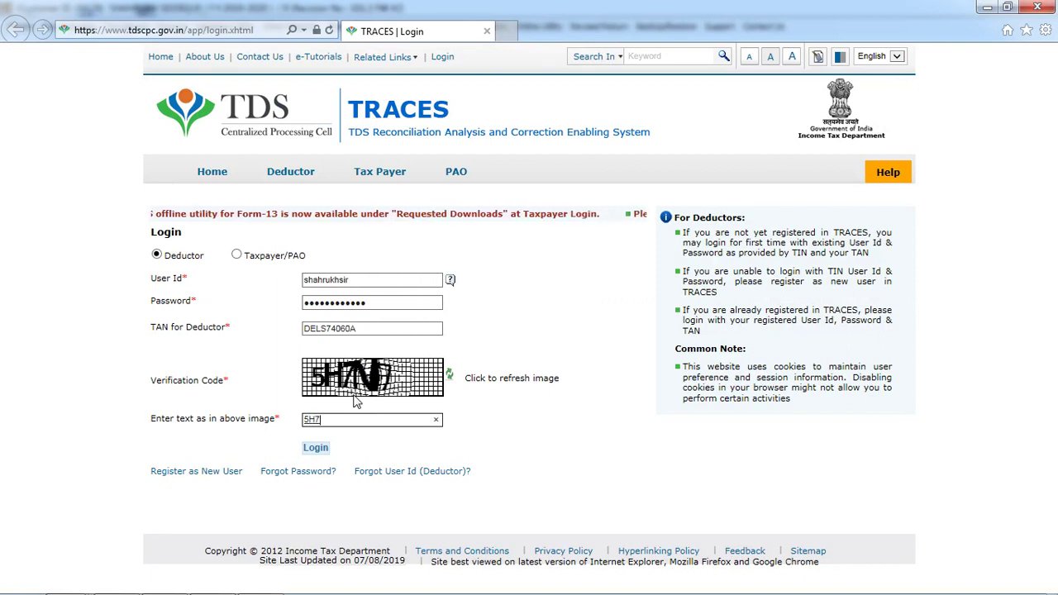
{"action": "type", "text": "N7"}
{"action": "key", "text": "Return"}
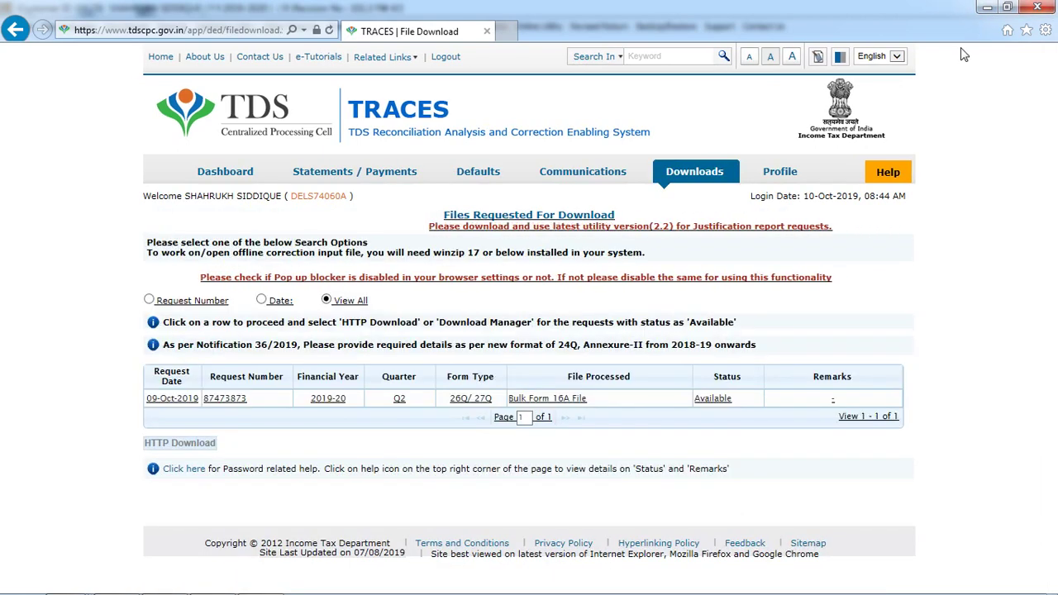
HTTP-download the Bulk Form 16A request, always allow tdscpc.gov.in pop-ups, and switch the list to View All.
{"action": "left_click", "coordinate": [235, 400]}
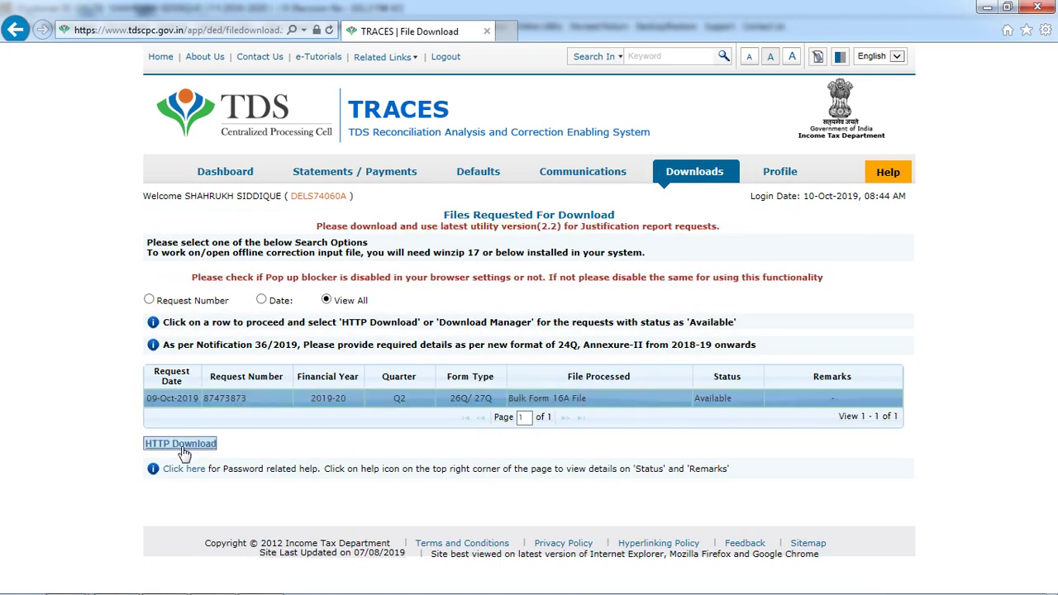
{"action": "left_click", "coordinate": [201, 445]}
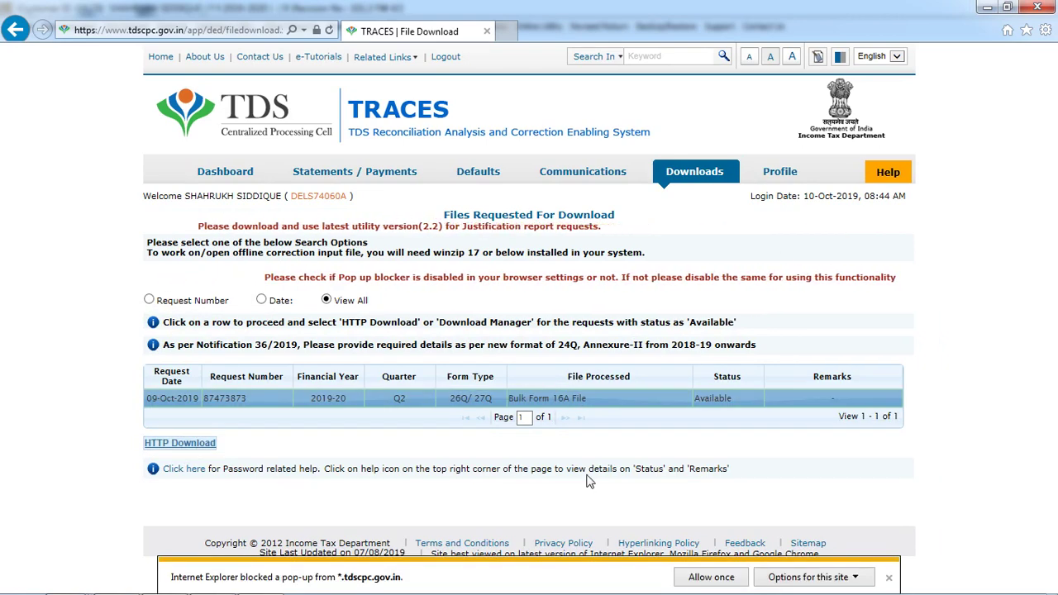
{"action": "left_click", "coordinate": [711, 577]}
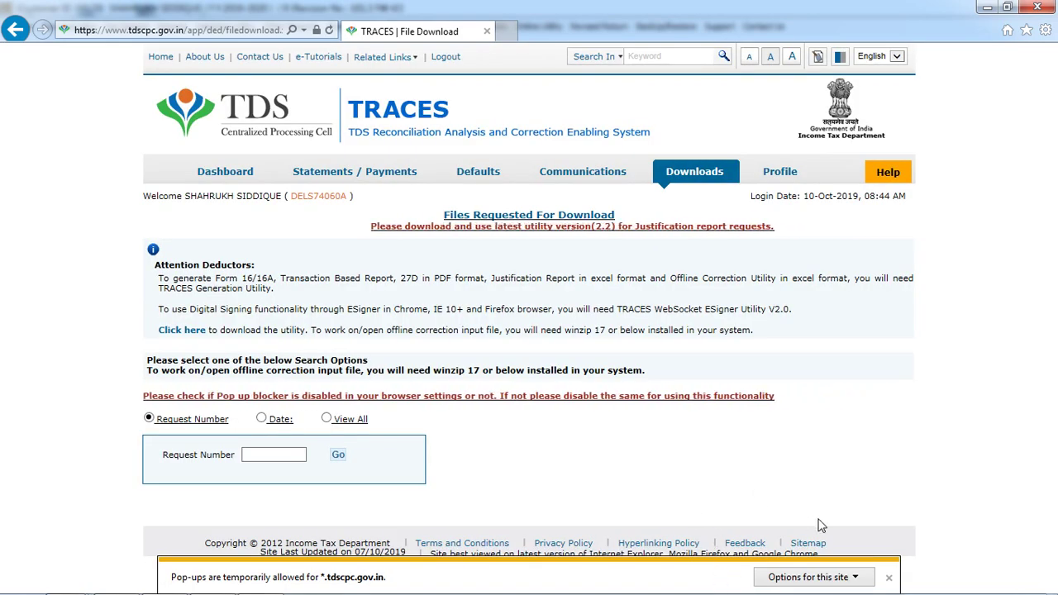
{"action": "left_click", "coordinate": [833, 578]}
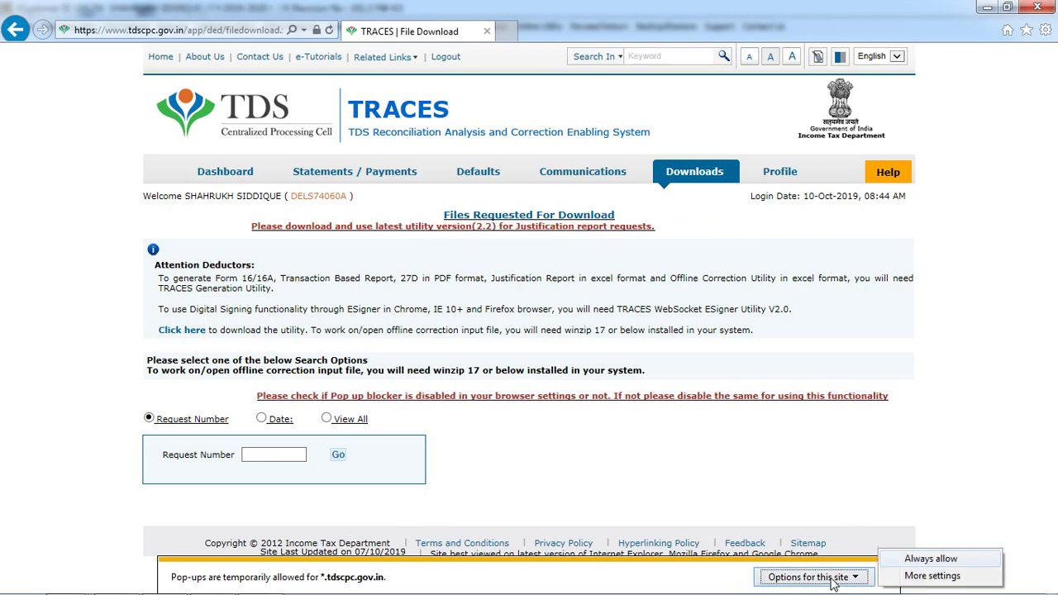
{"action": "left_click", "coordinate": [926, 559]}
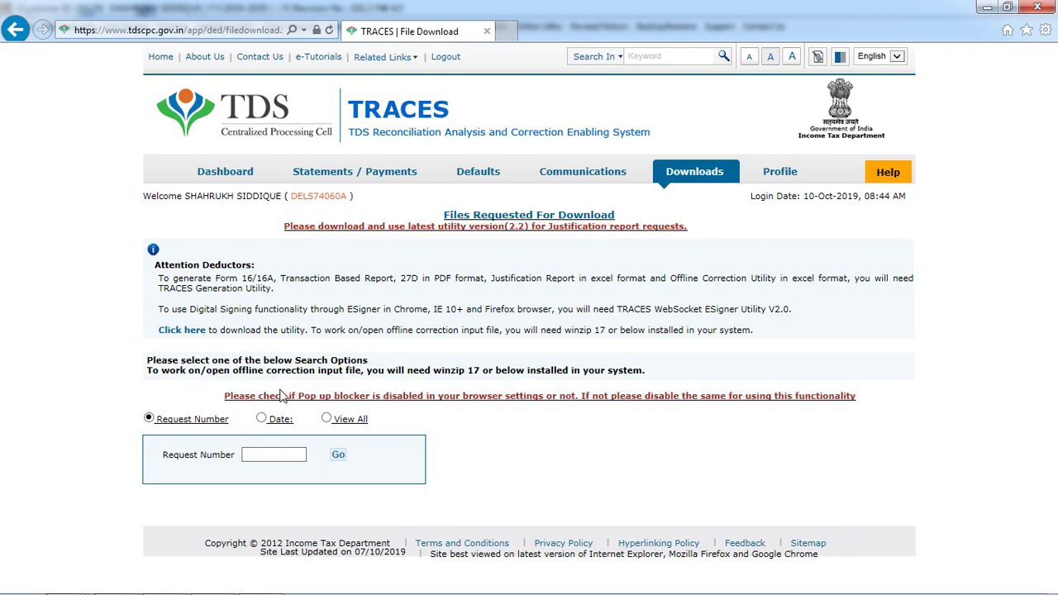
{"action": "left_click", "coordinate": [347, 420]}
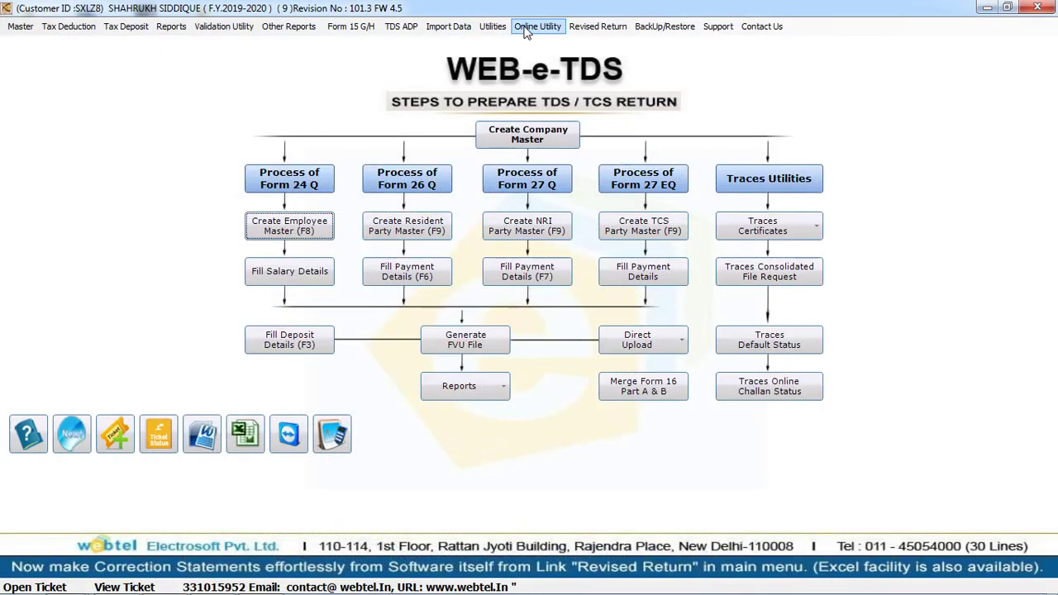
Run the Form16/16A PDF converter, reveal the desktop holding the Q2_2020-21 PDF, and open recorder controls.
{"action": "left_click", "coordinate": [524, 30]}
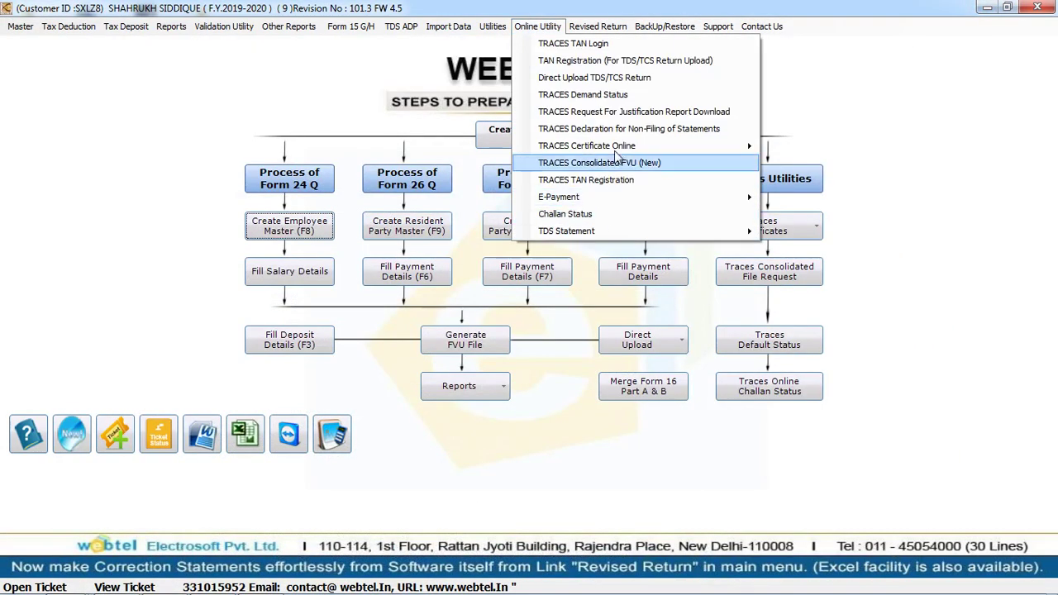
{"action": "mouse_move", "coordinate": [624, 149]}
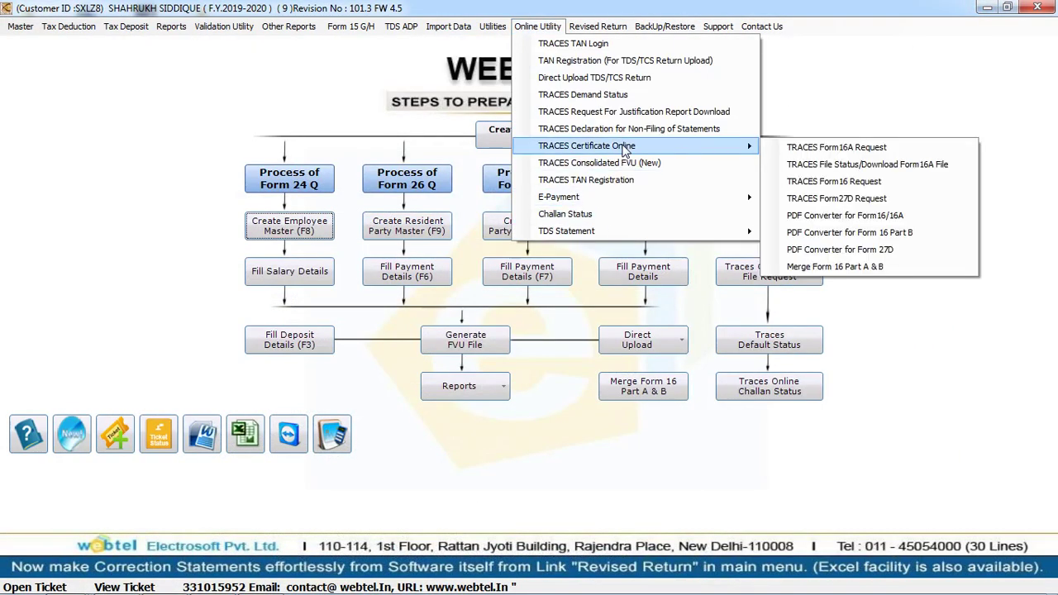
{"action": "left_click", "coordinate": [909, 216]}
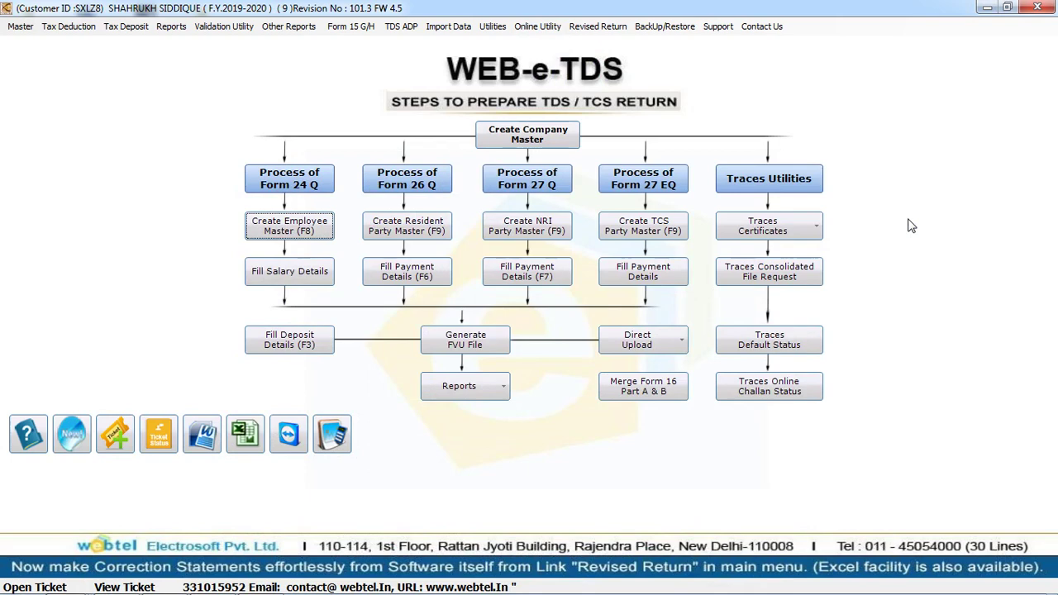
{"action": "key", "text": "super+d"}
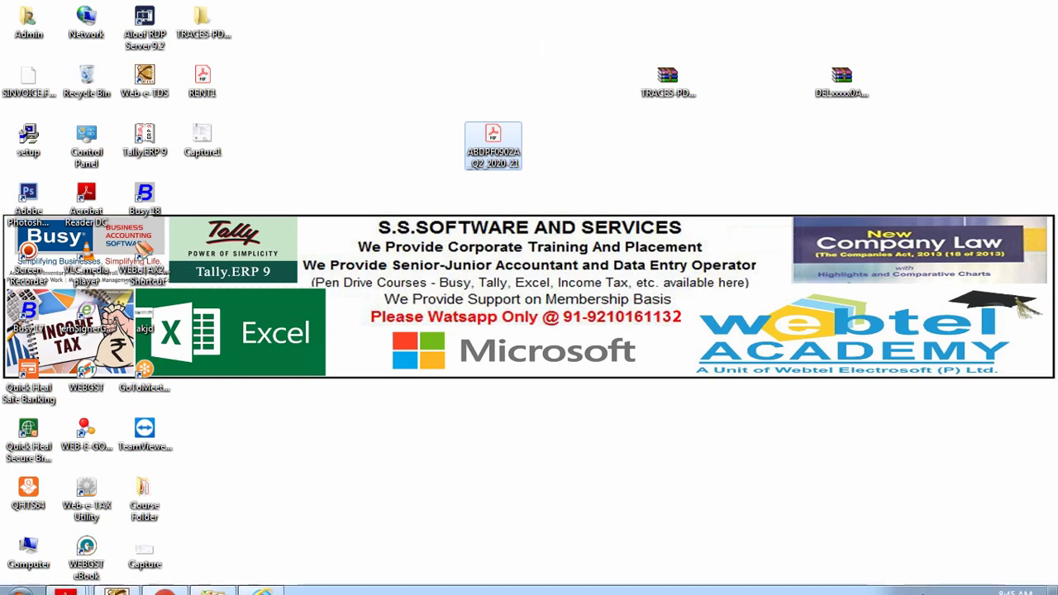
{"action": "left_click", "coordinate": [935, 580]}
{"action": "left_click", "coordinate": [975, 451]}
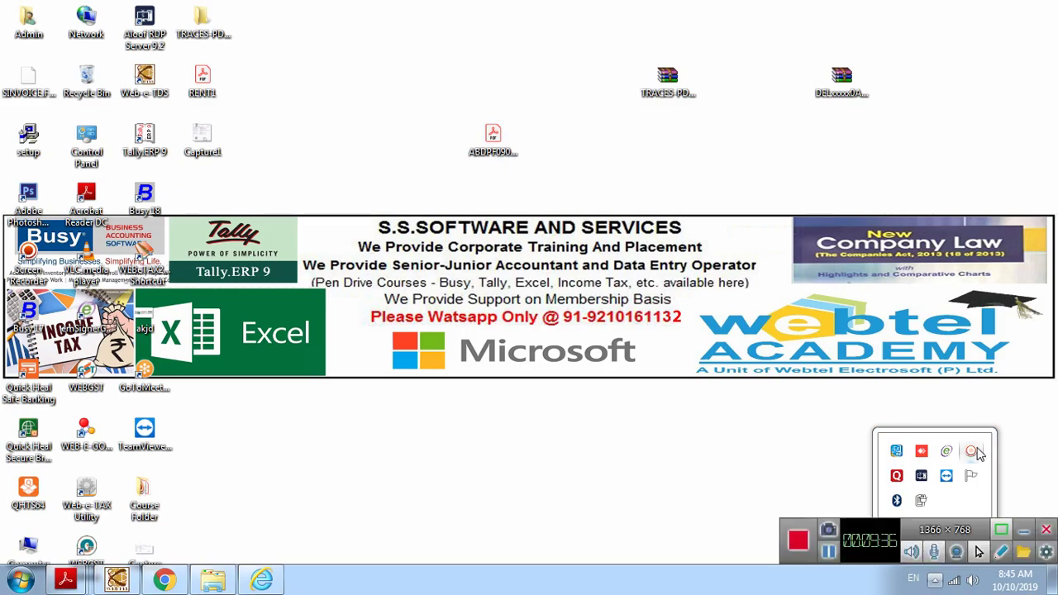